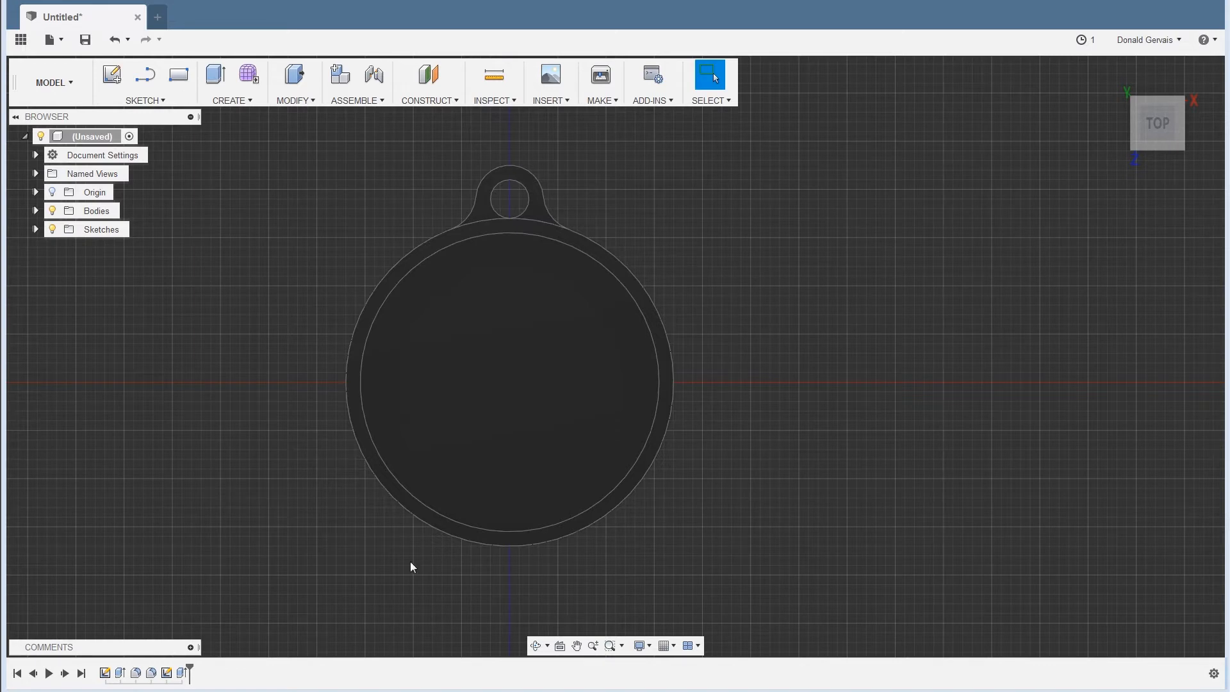
Create a new empty design and orient the model view to the top.
click(740, 338)
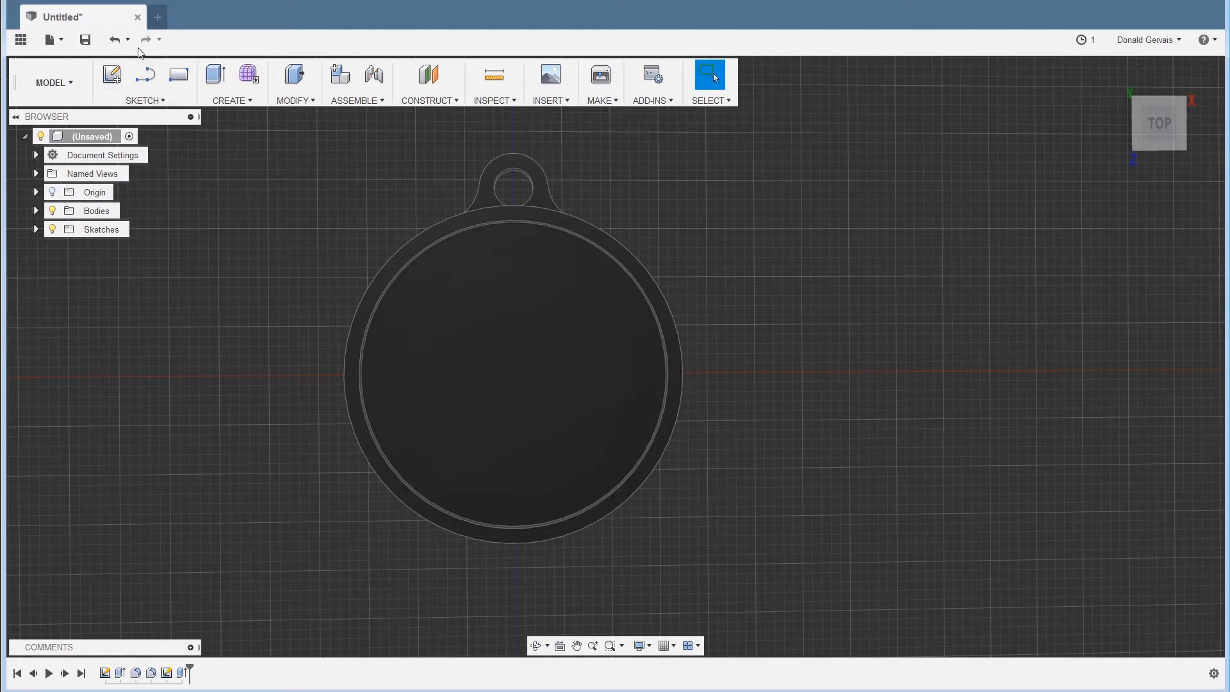
click(64, 44)
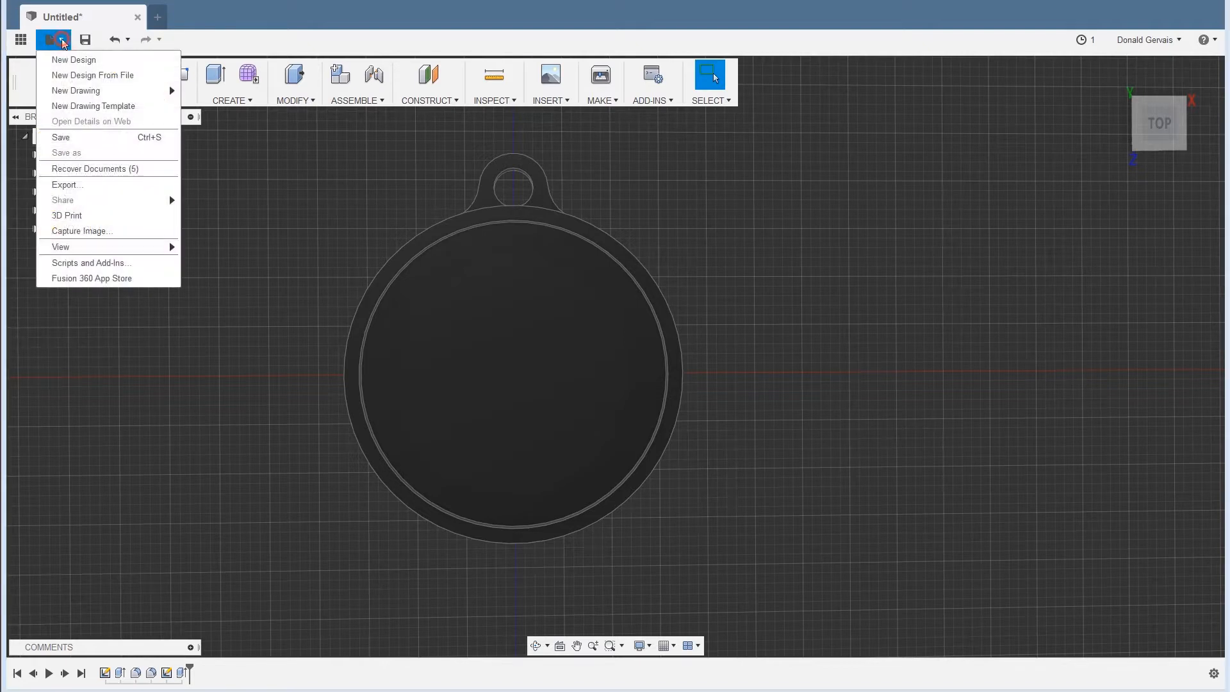
click(106, 59)
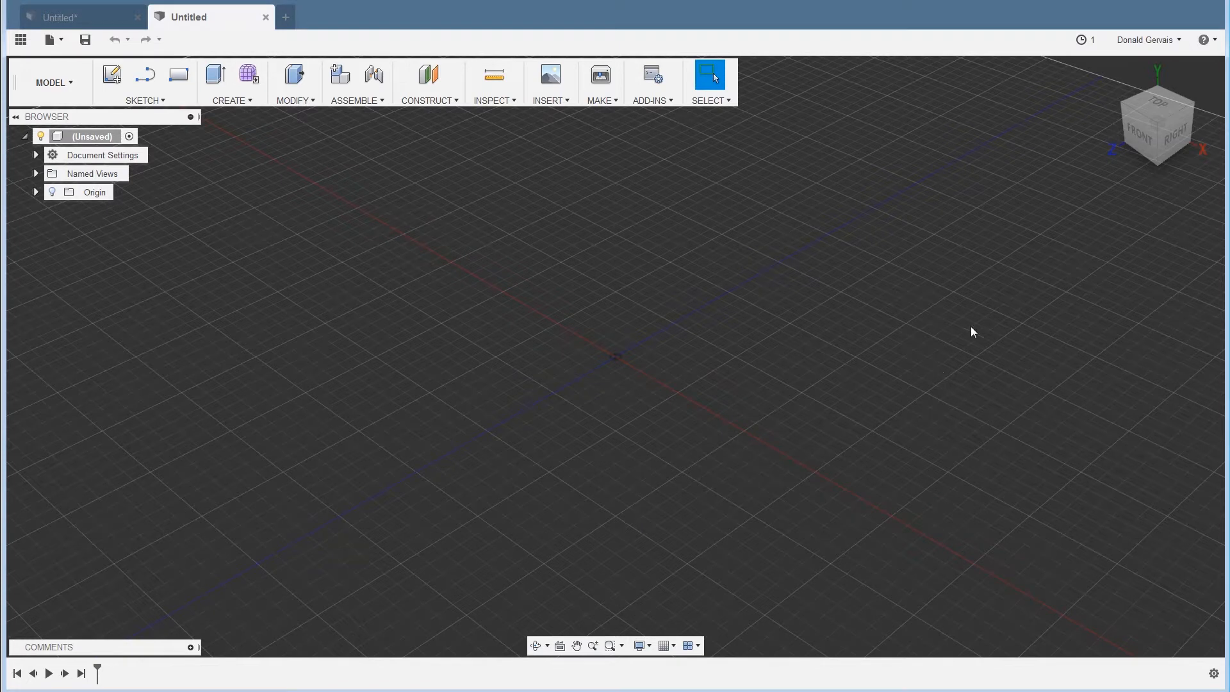
click(1159, 109)
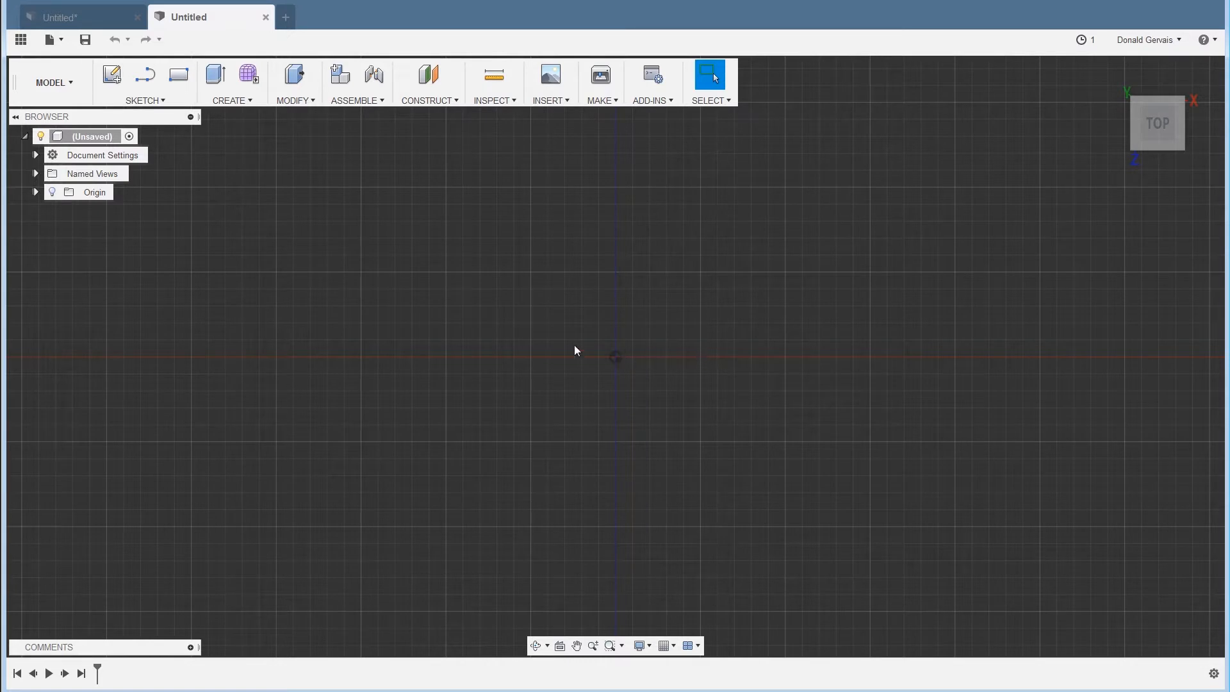
Sketch a center-diameter circle of 34 mm centred on the origin, on the horizontal plane.
click(142, 101)
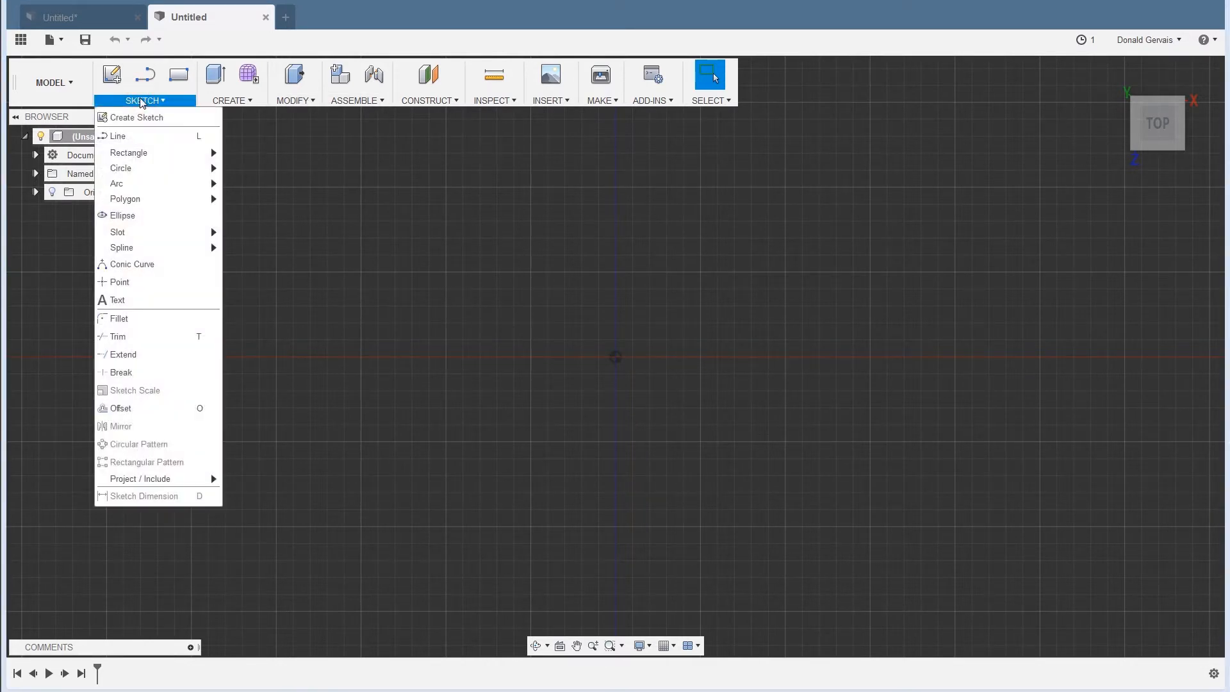
mouse_move(157, 170)
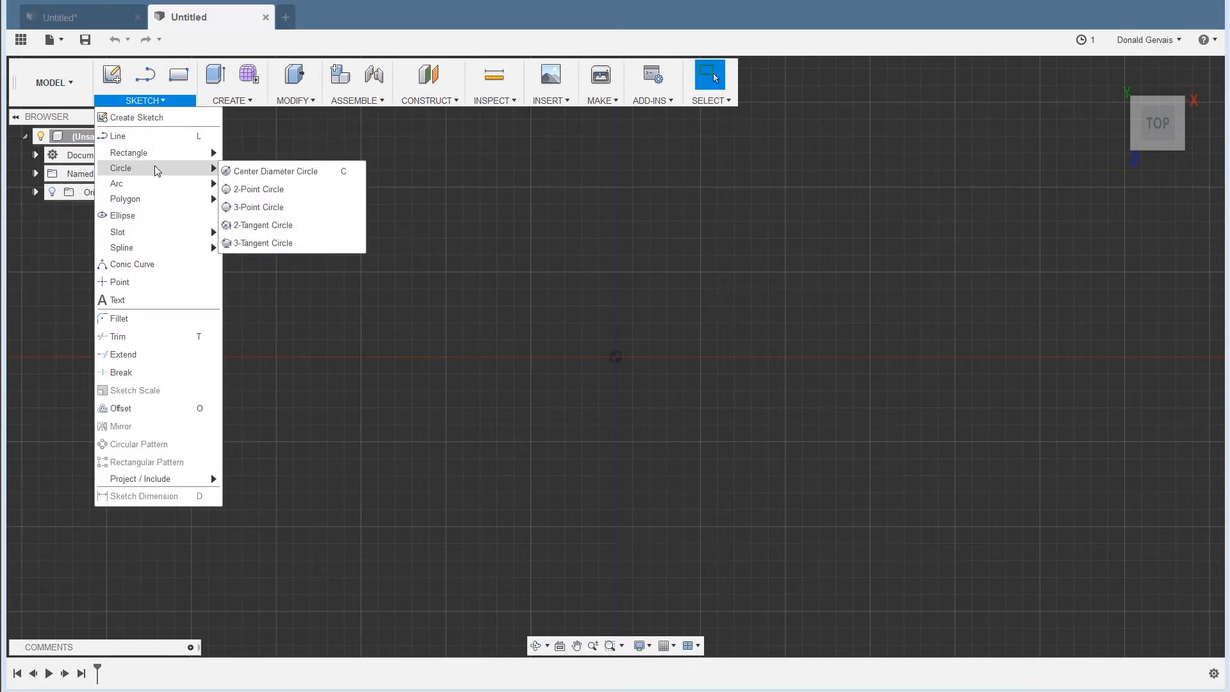
click(298, 173)
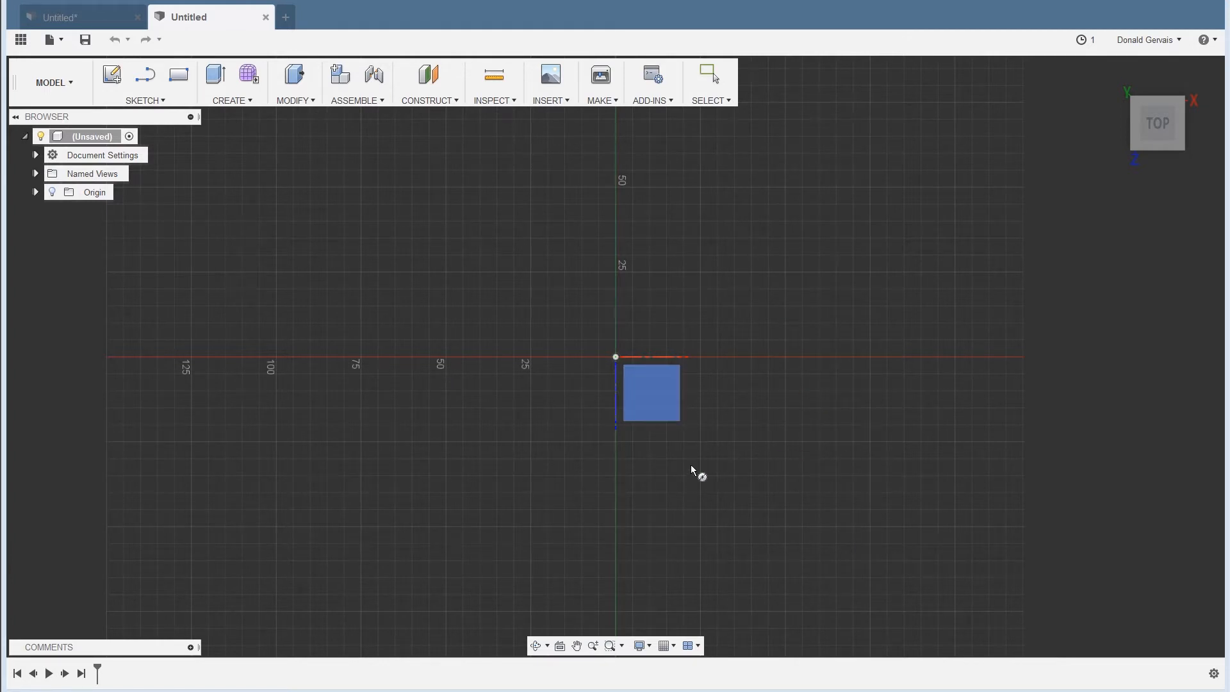
click(655, 390)
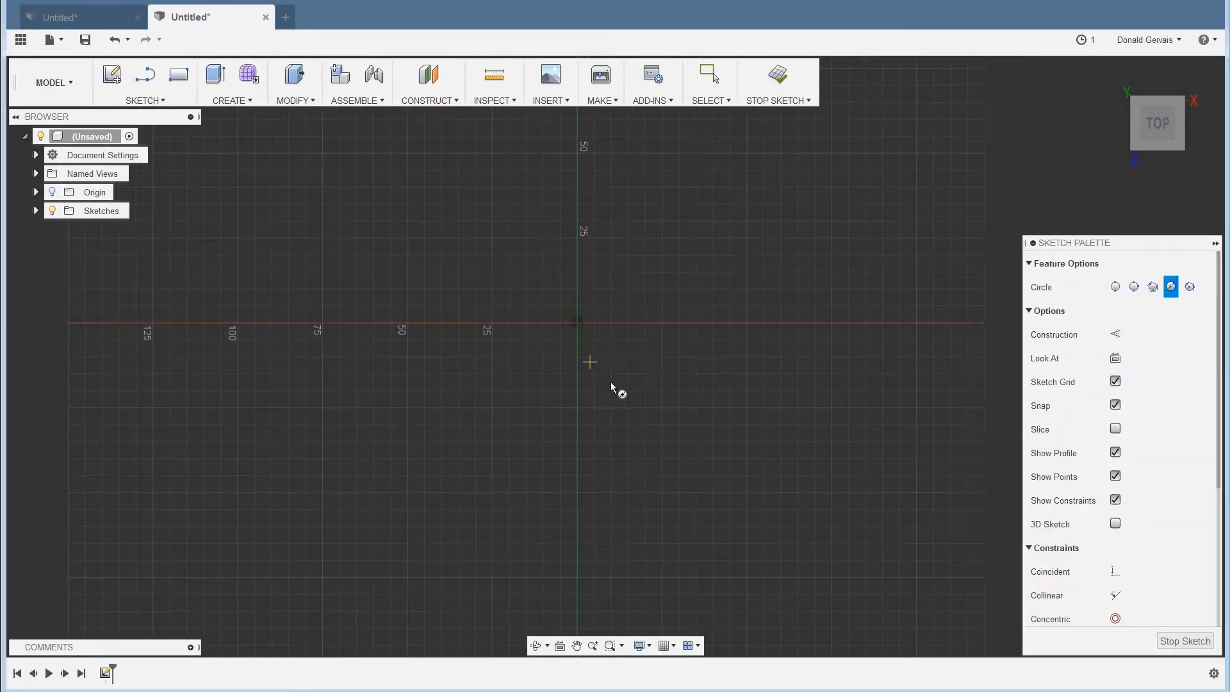
click(577, 324)
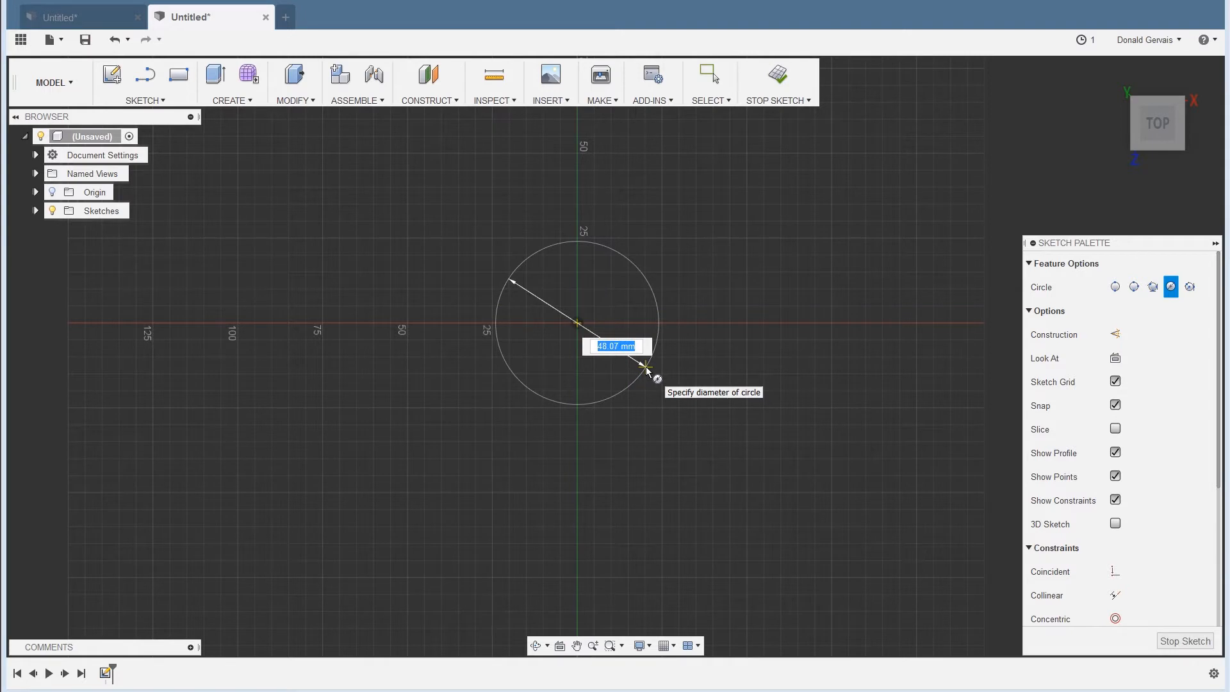
text(34)
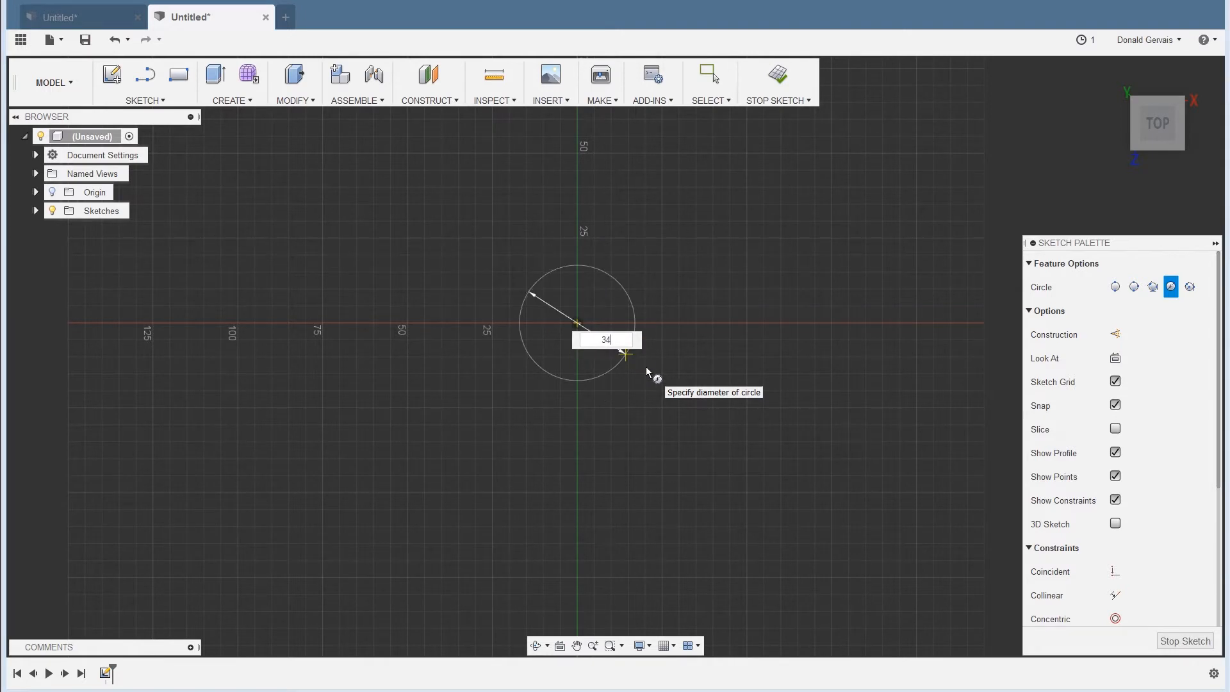
key(Tab)
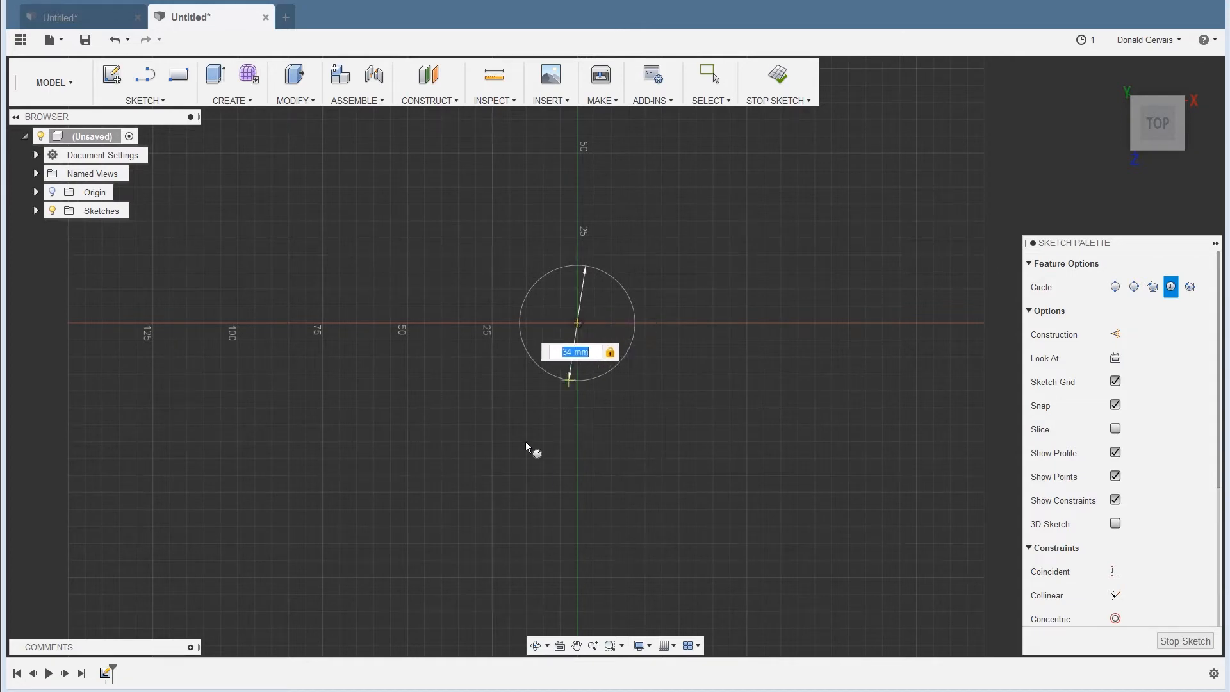
click(495, 274)
Sketch a 4 mm diameter circle centred on the vertical axis about 25 mm above the origin, clear of the large circle.
scroll(625, 276, up, 2)
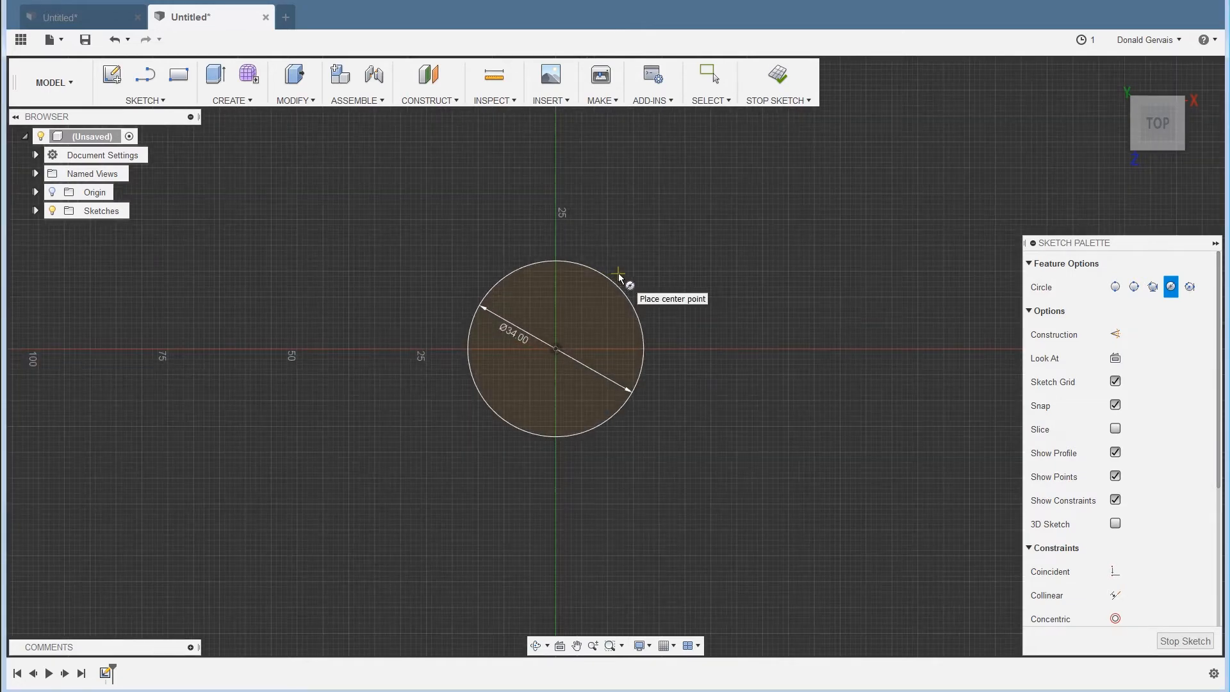
scroll(619, 276, up, 3)
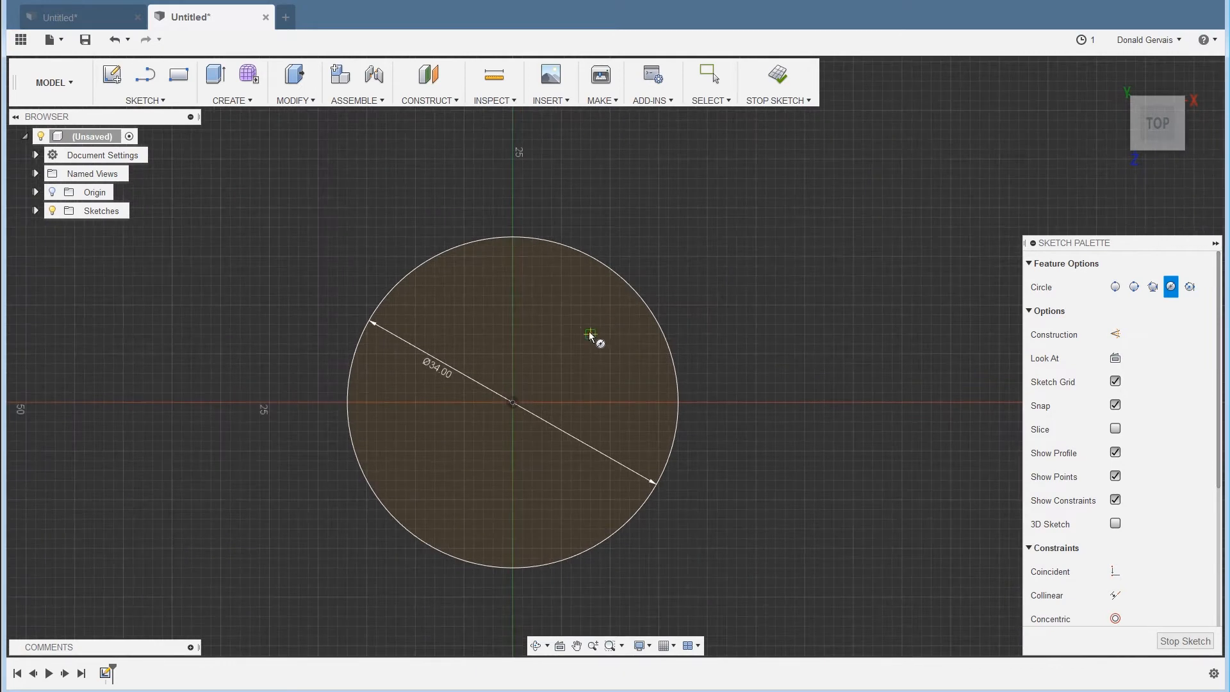
mouse_move(579, 336)
middle_down()
mouse_move(635, 345)
mouse_move(630, 397)
middle_up()
scroll(624, 386, up, 2)
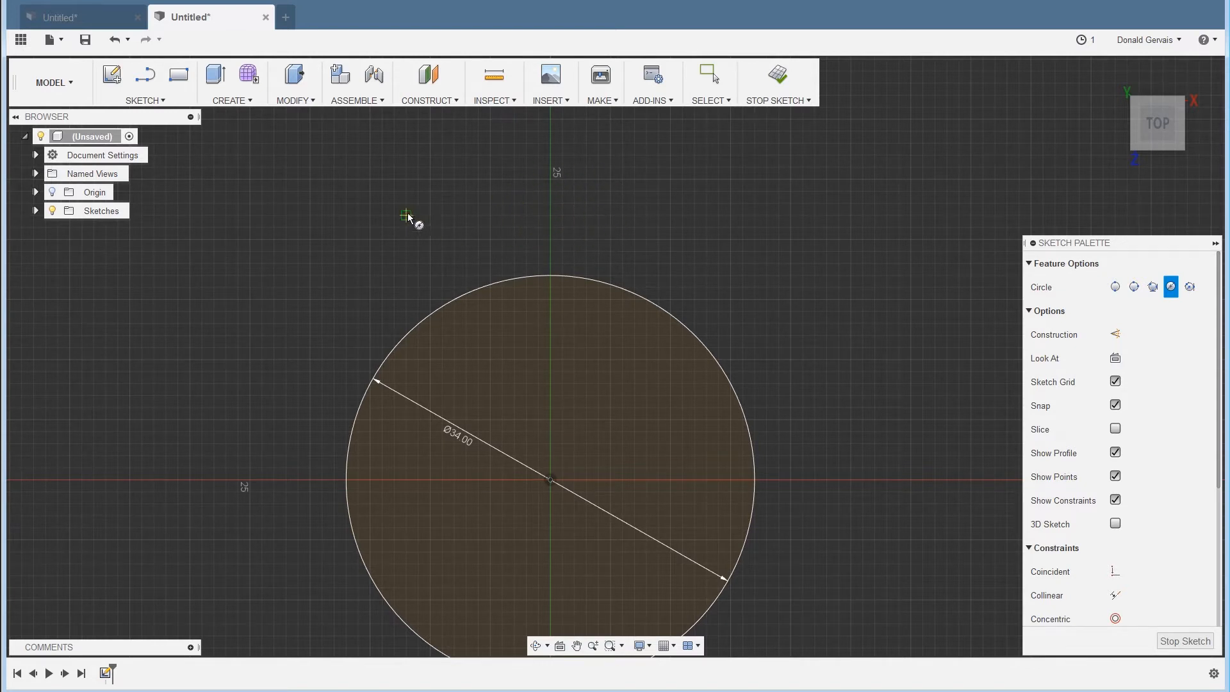
scroll(634, 211, up, 5)
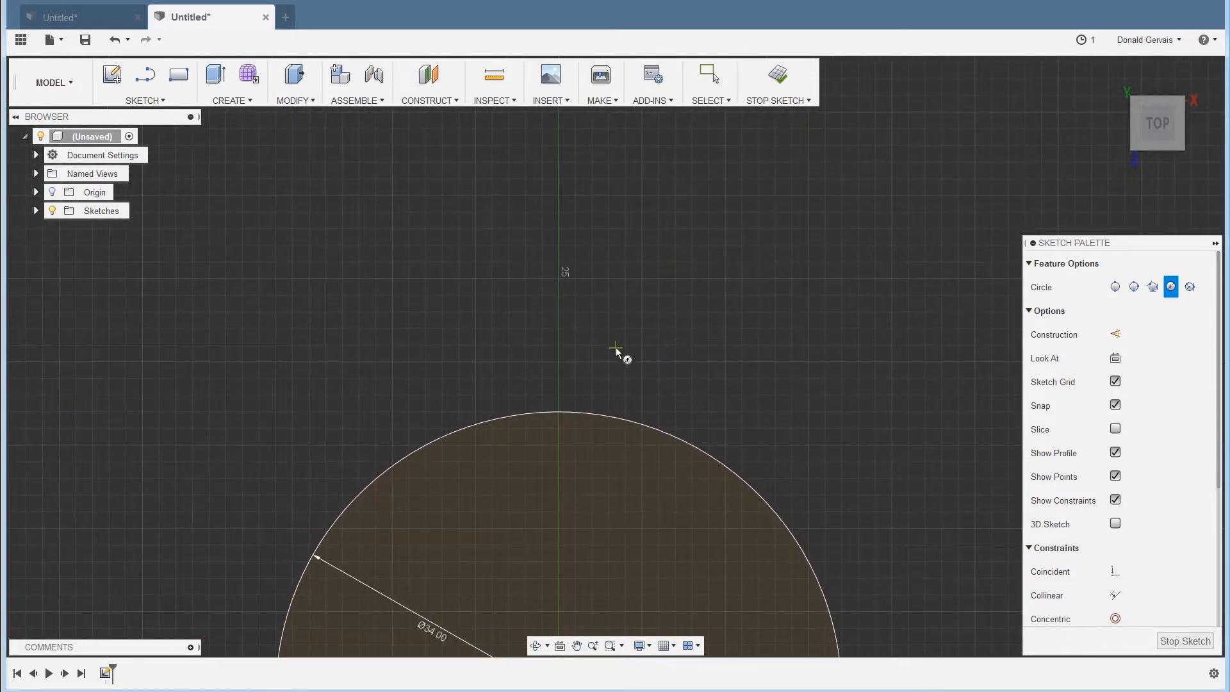
click(559, 278)
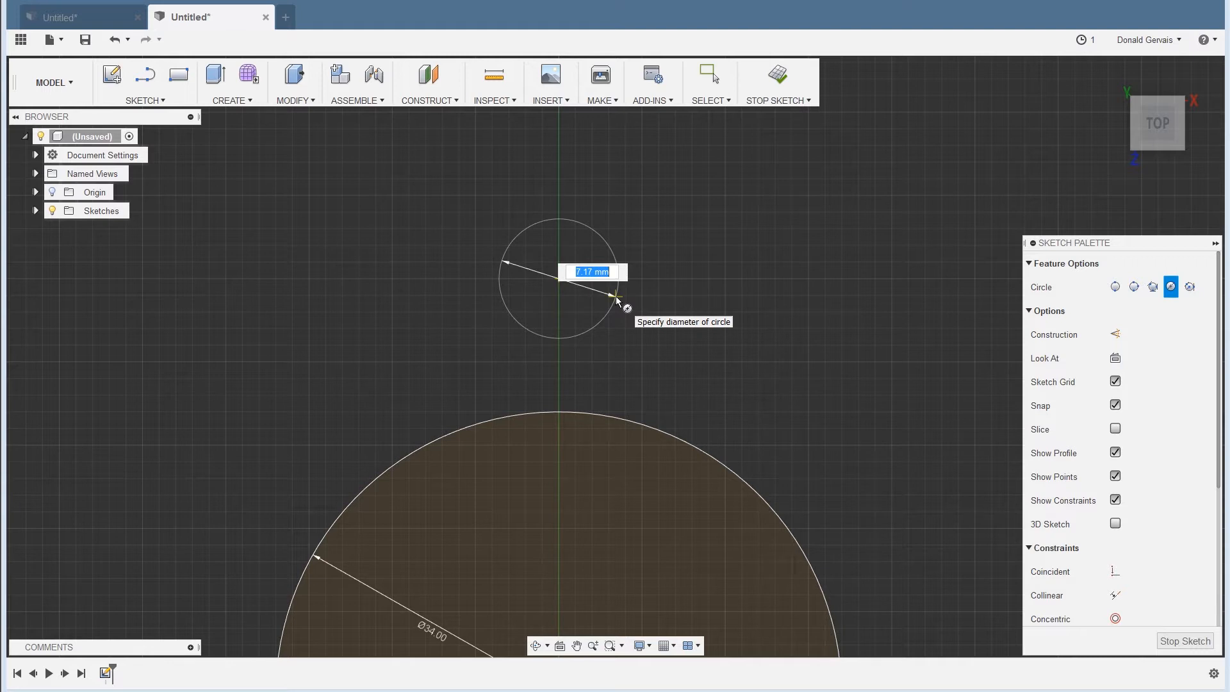
text(4)
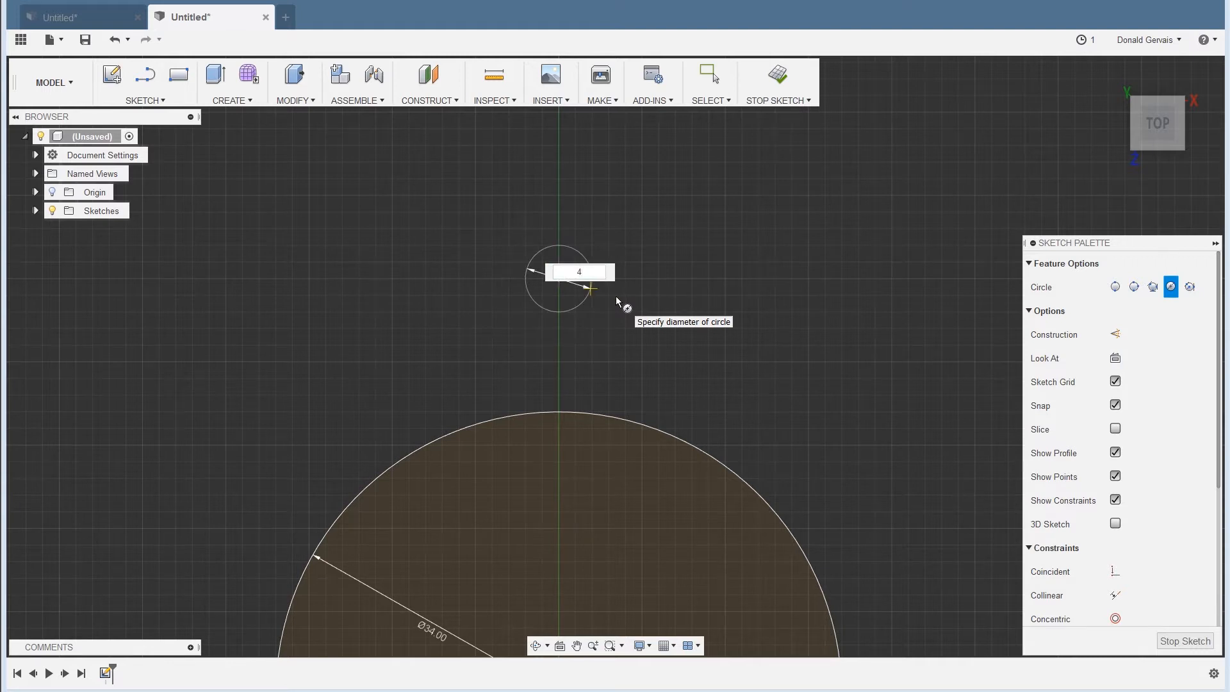
key(Tab)
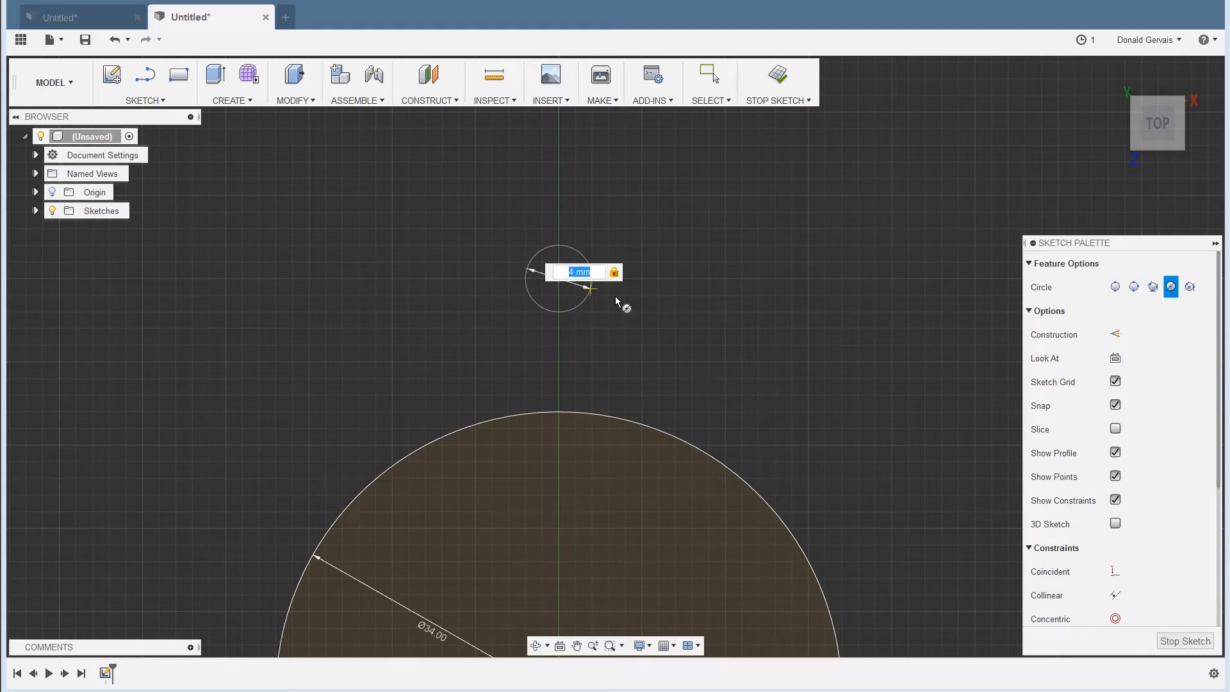
click(505, 243)
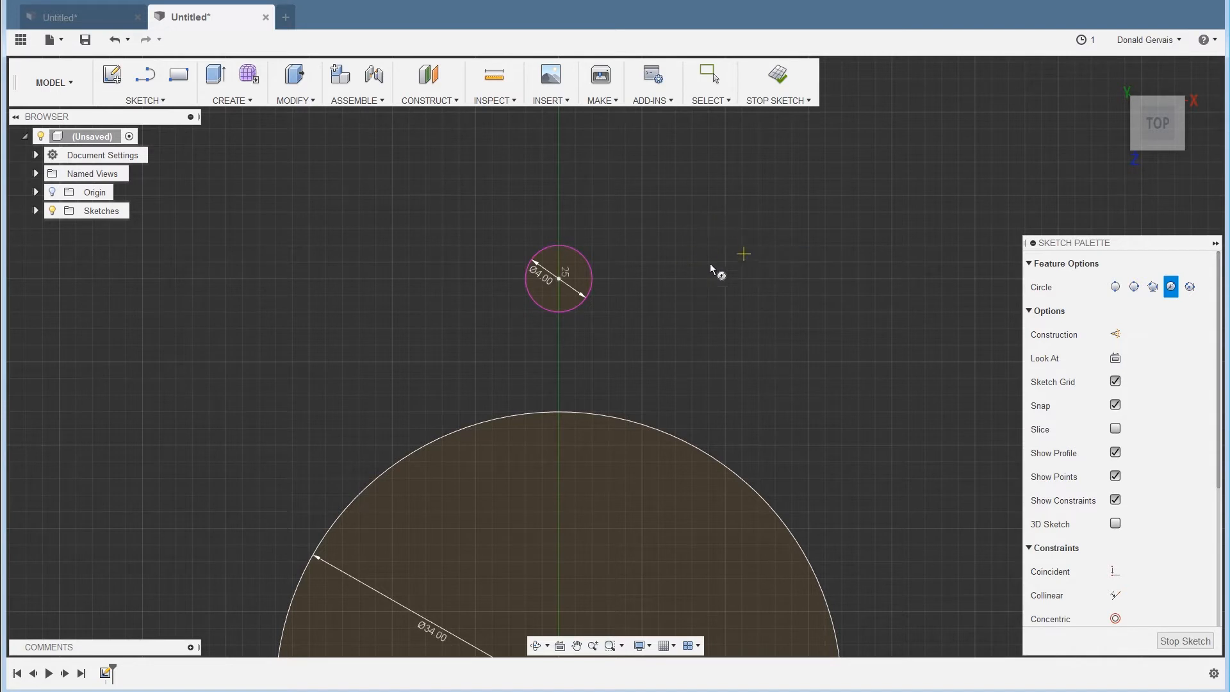
Sketch a 7 mm diameter circle around the 4 mm circle, sharing its center point, and finish the circle command.
click(560, 282)
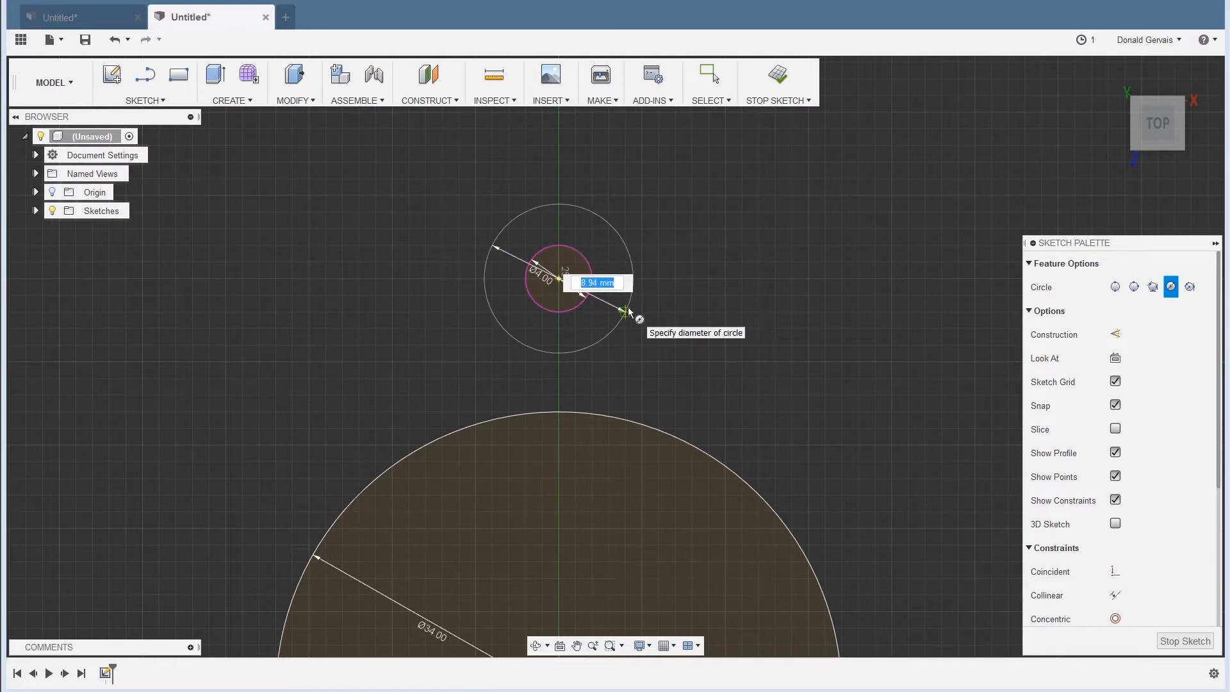
text(7)
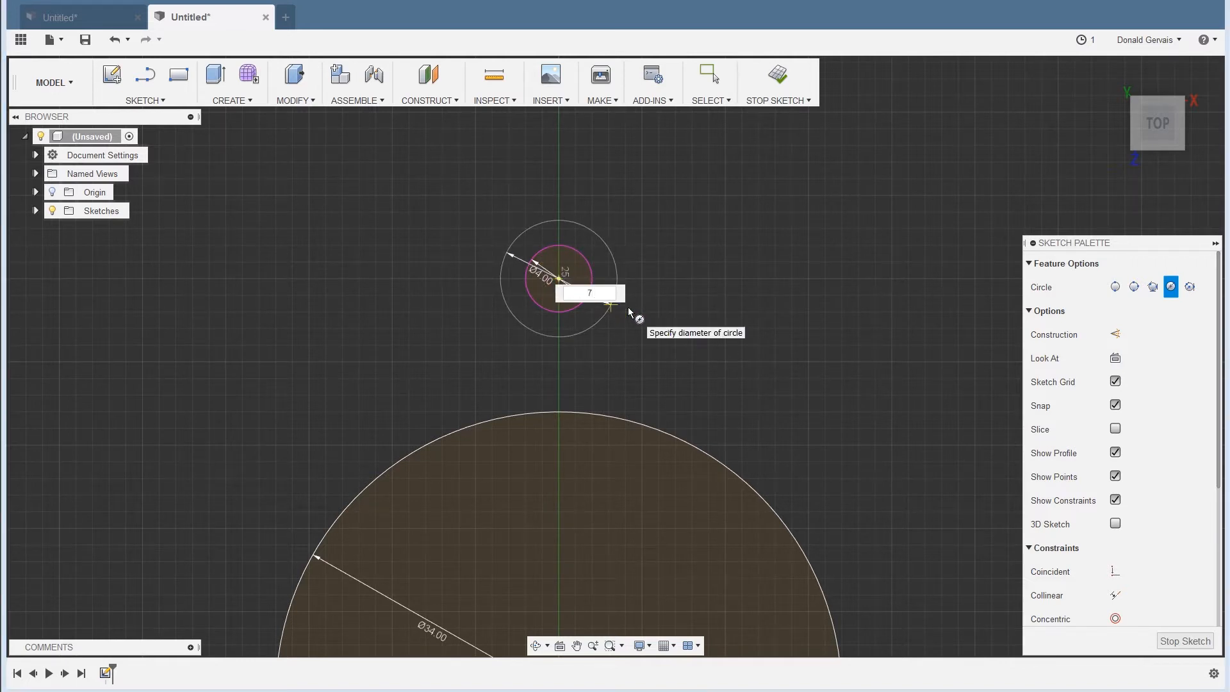
key(Tab)
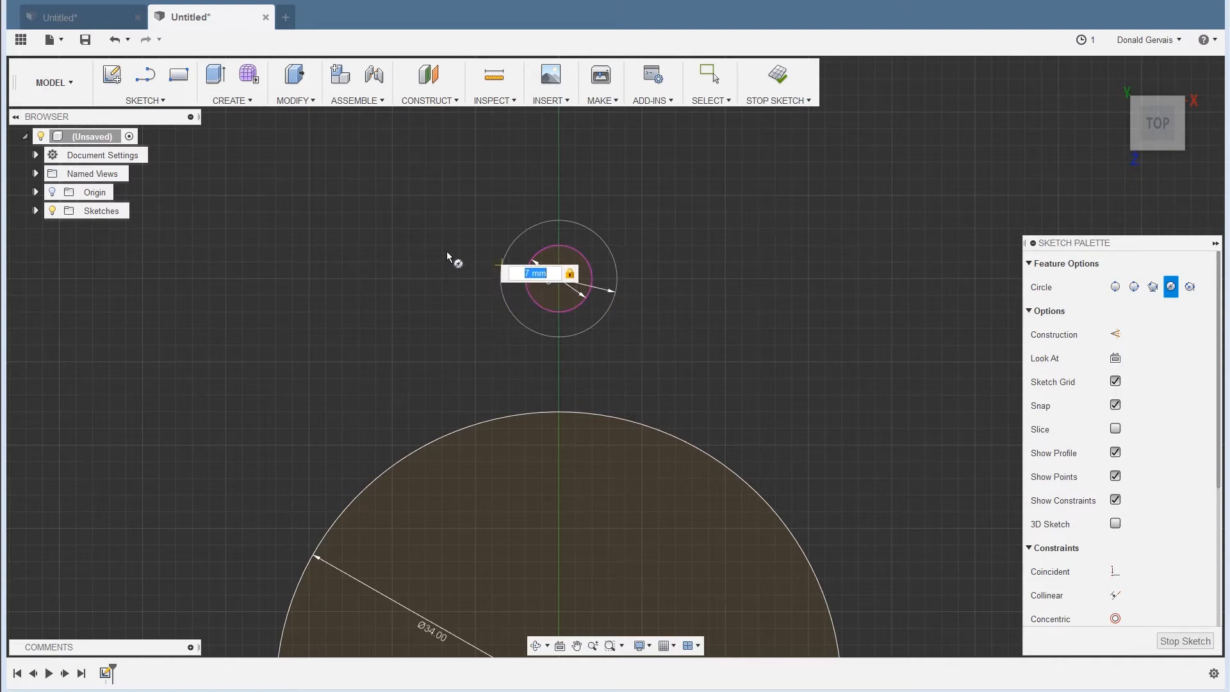
key(Return)
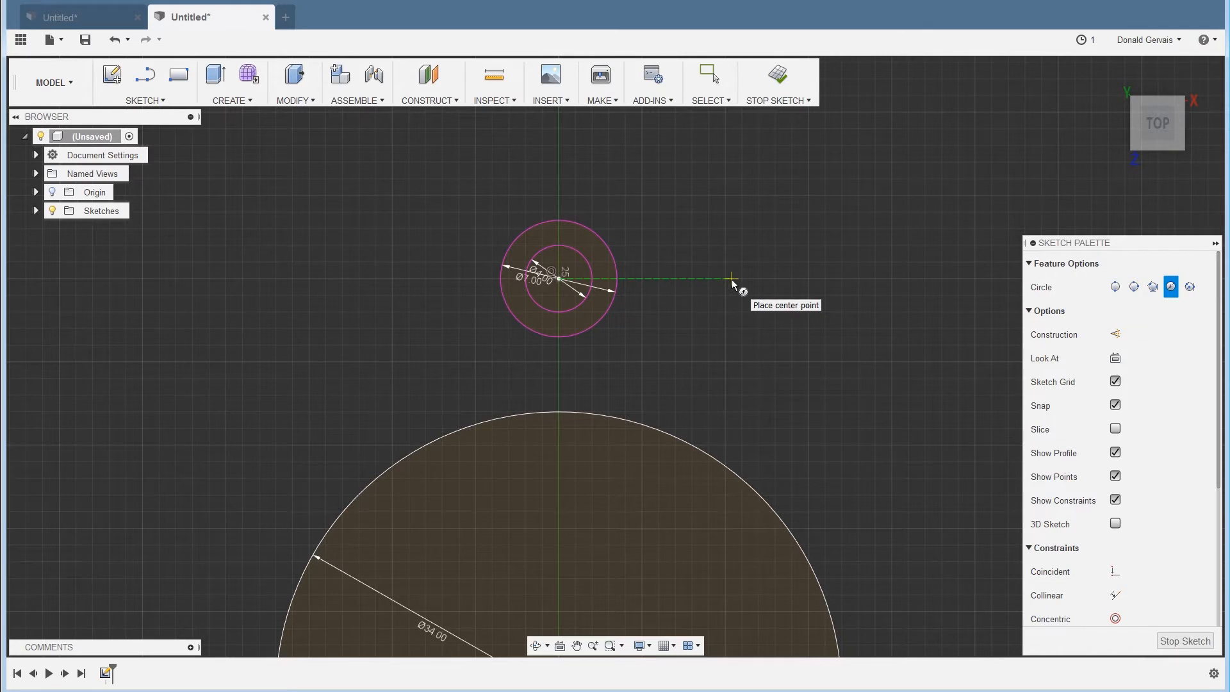
key(Escape)
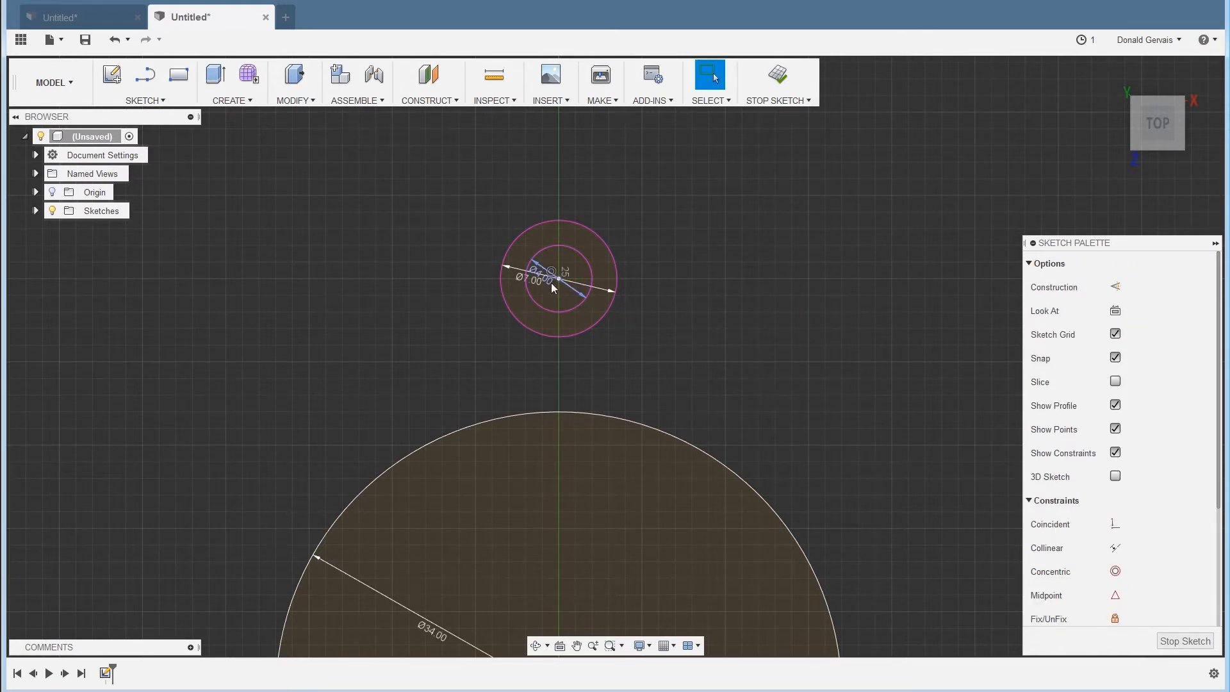
Move the two small concentric circles slightly toward the large circle, and constrain the 4 mm circle tangent to the 34 mm circle.
scroll(559, 277, up, 2)
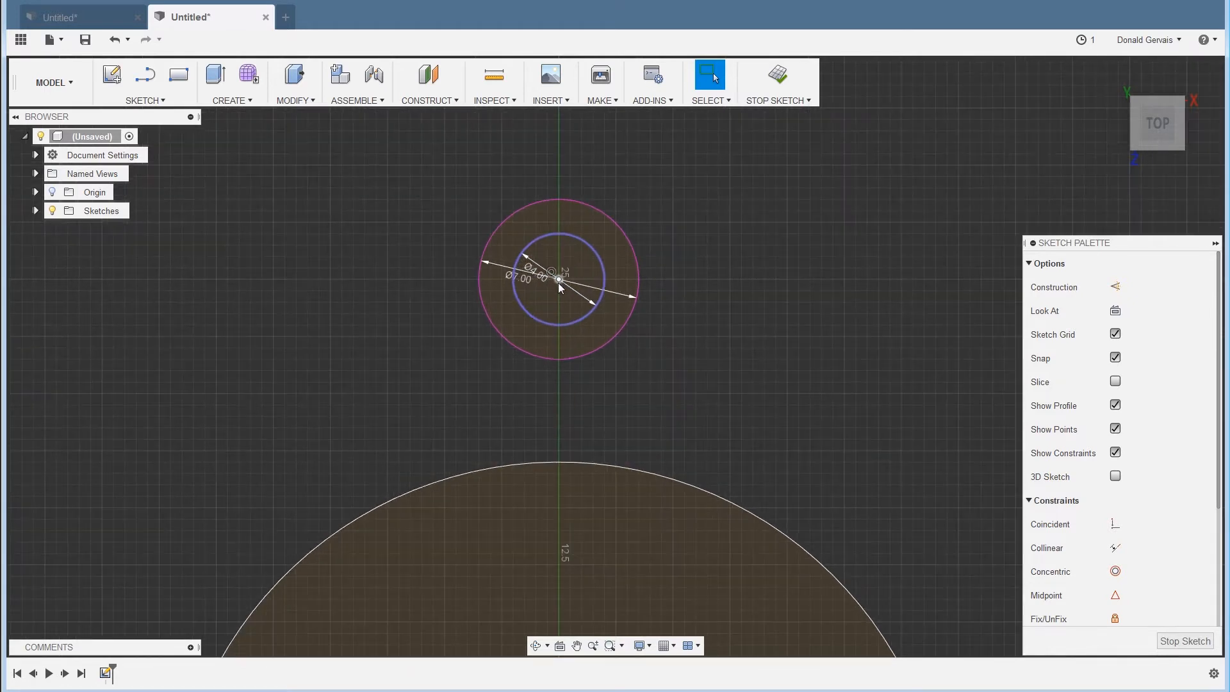
mouse_move(559, 281)
mouse_down()
mouse_move(582, 402)
mouse_move(563, 432)
mouse_move(546, 272)
mouse_move(557, 298)
mouse_up()
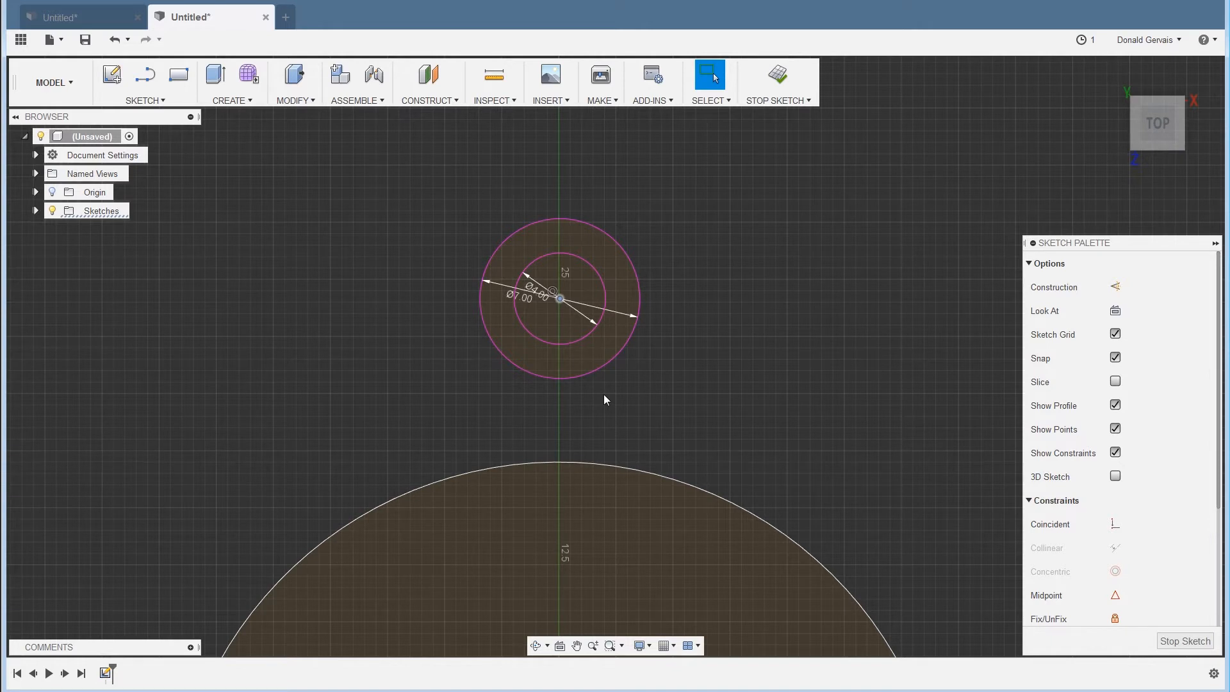
scroll(603, 394, up, 2)
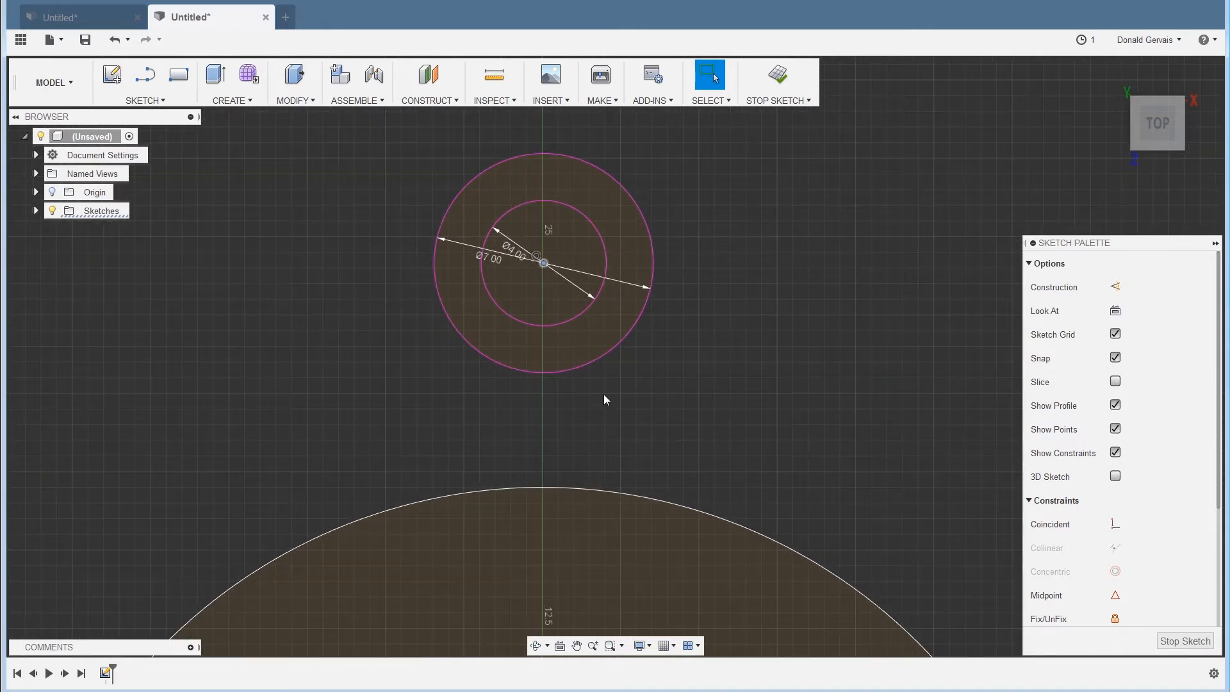
click(559, 325)
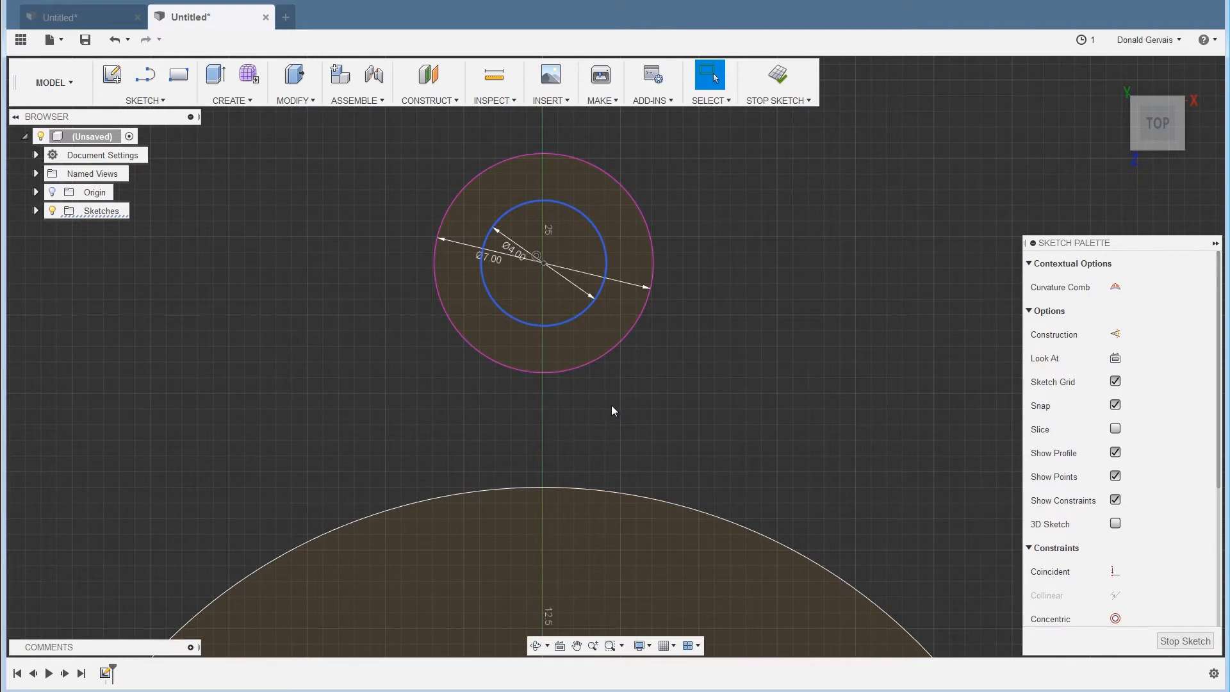
click(555, 488)
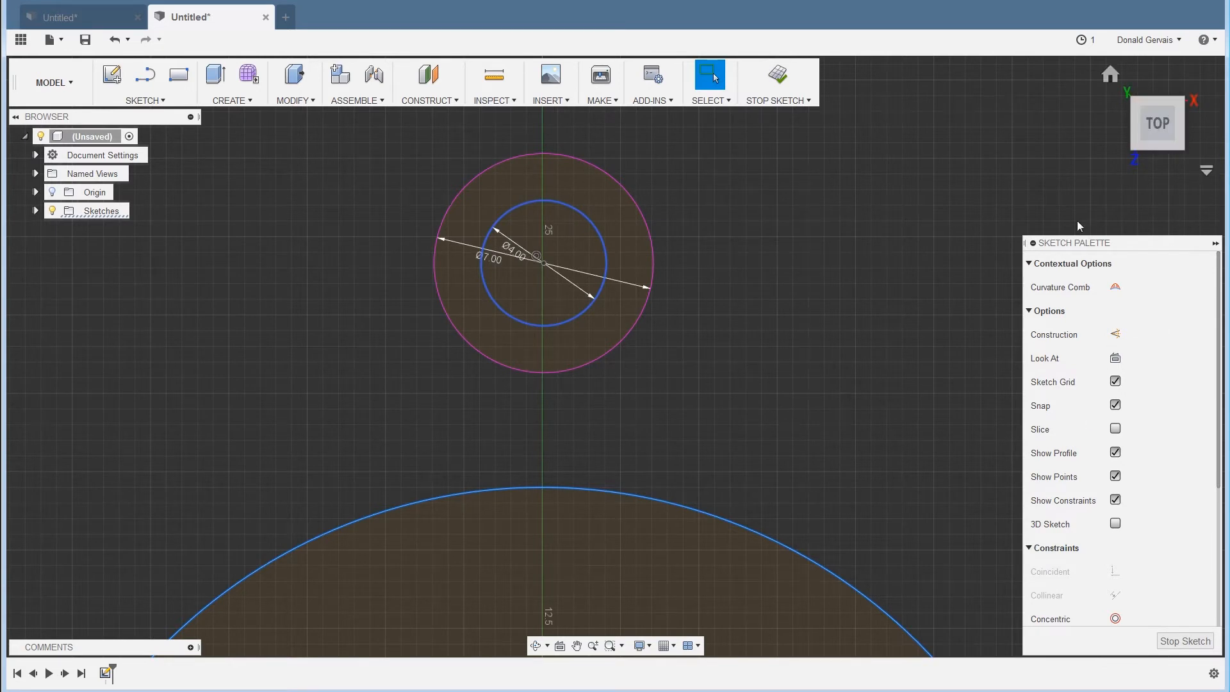
scroll(1073, 355, down, 6)
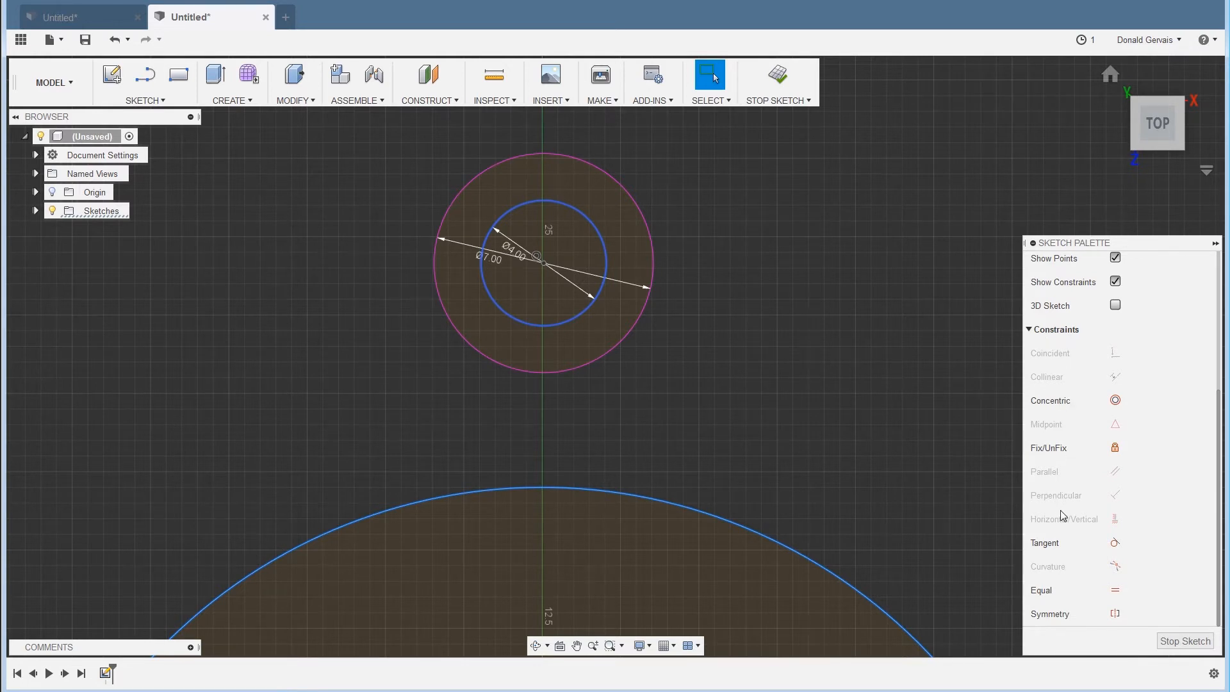
click(1115, 544)
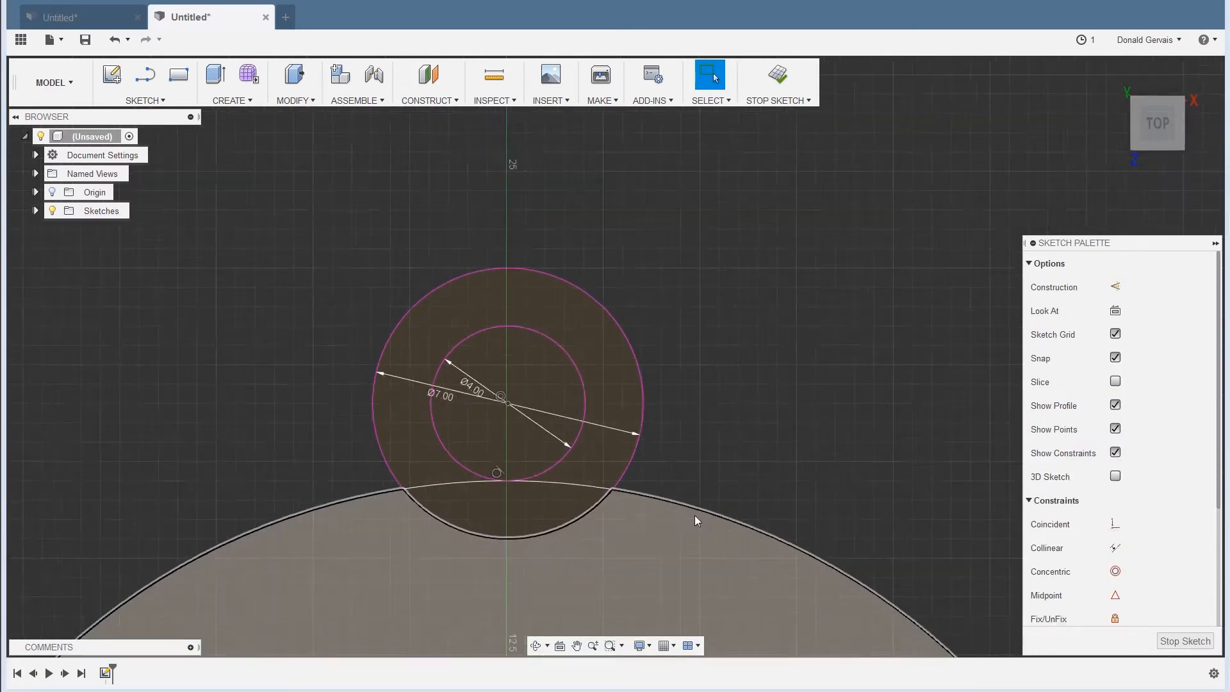
Extrude the large disc, the overlapping sliver and the eyelet ring 2 mm as a new body, leaving the 4 mm hole open.
scroll(694, 514, up, 3)
middle_drag(694, 514, 847, 433)
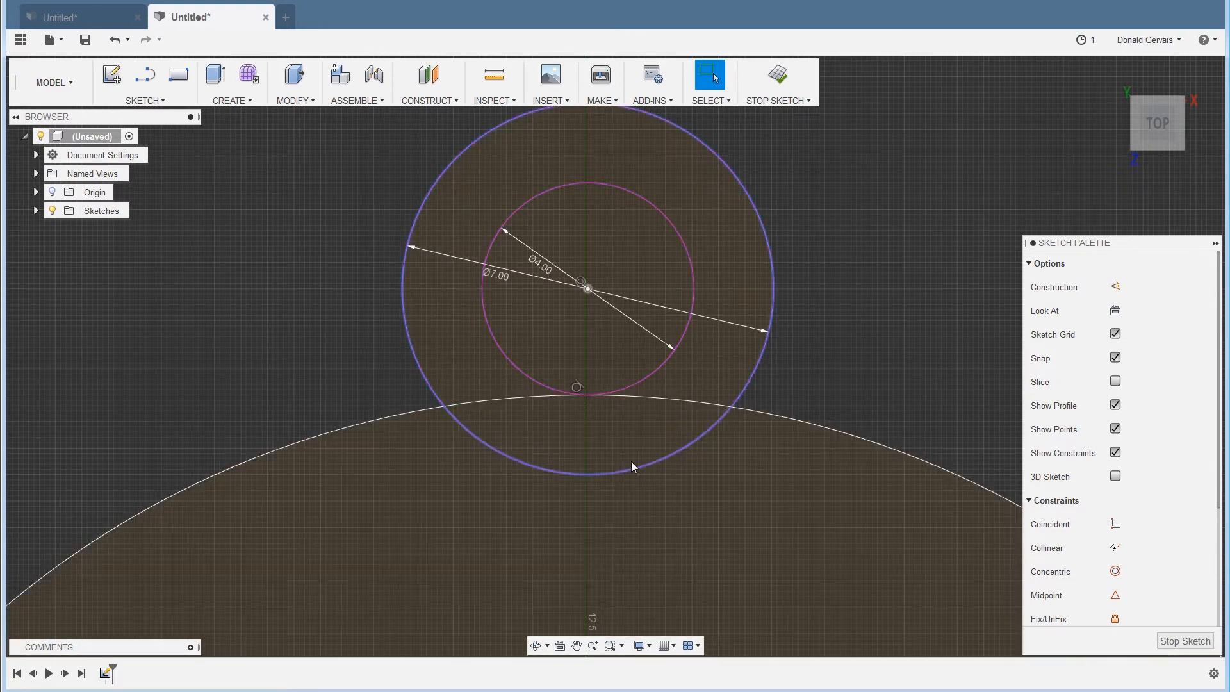
scroll(628, 451, down, 3)
scroll(631, 451, down, 5)
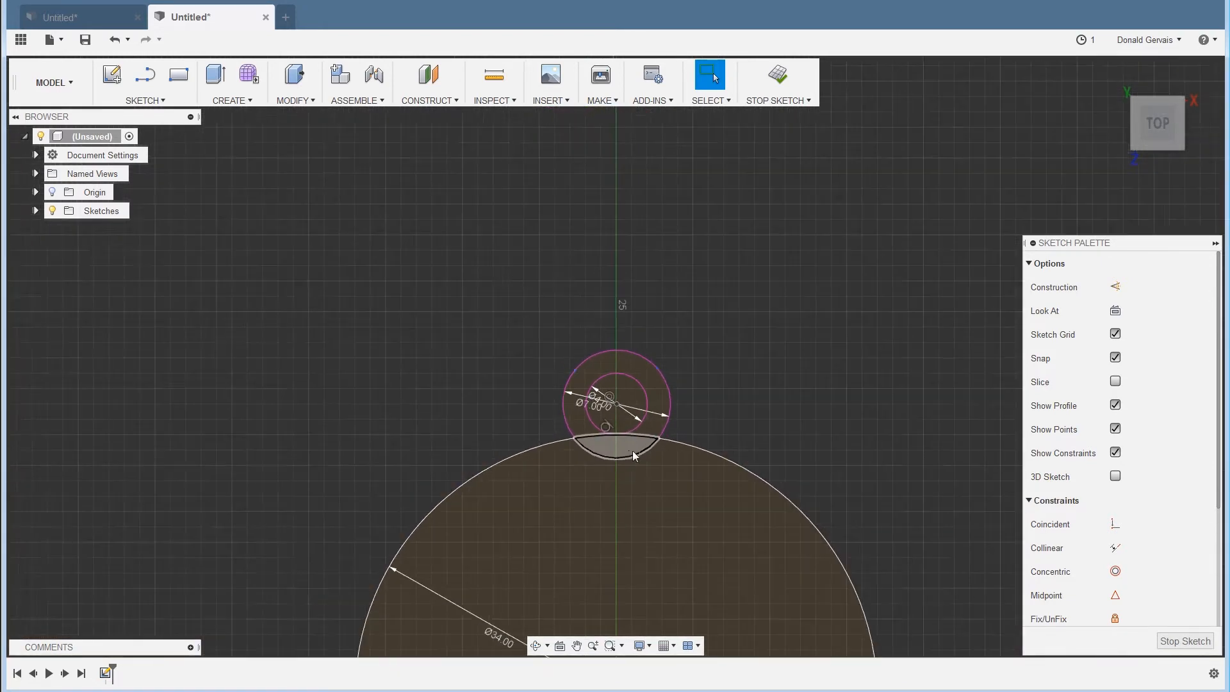
middle_drag(633, 451, 560, 210)
scroll(564, 227, down, 1)
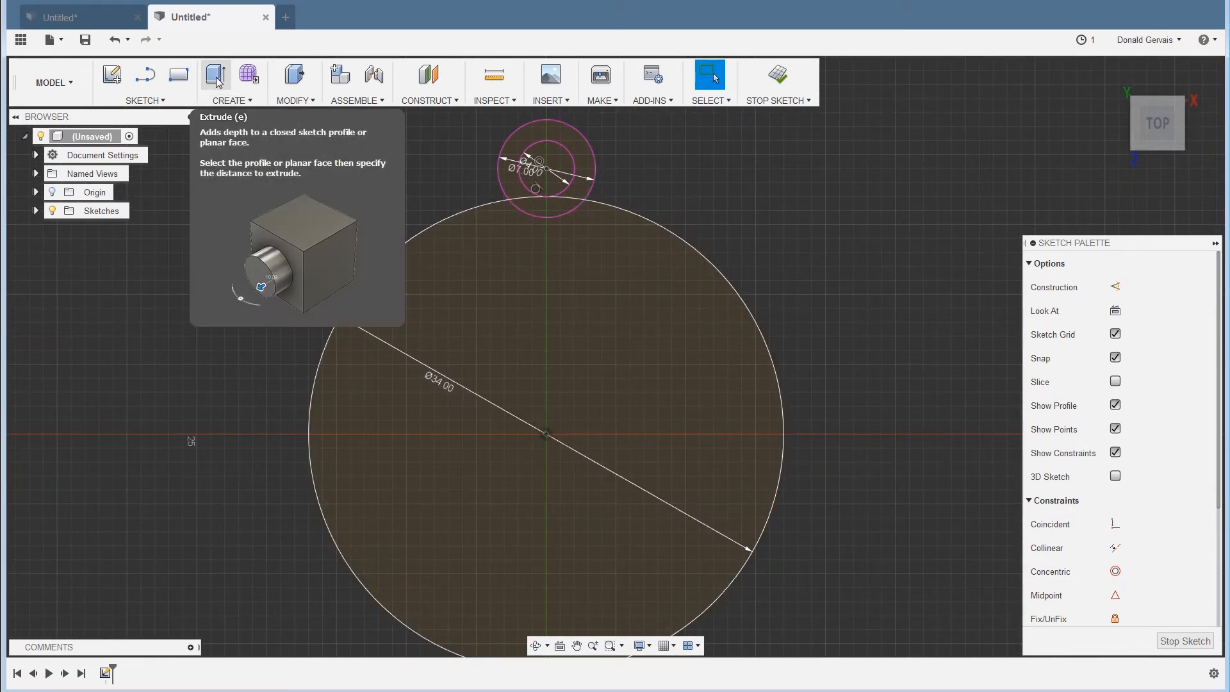
click(239, 103)
click(242, 137)
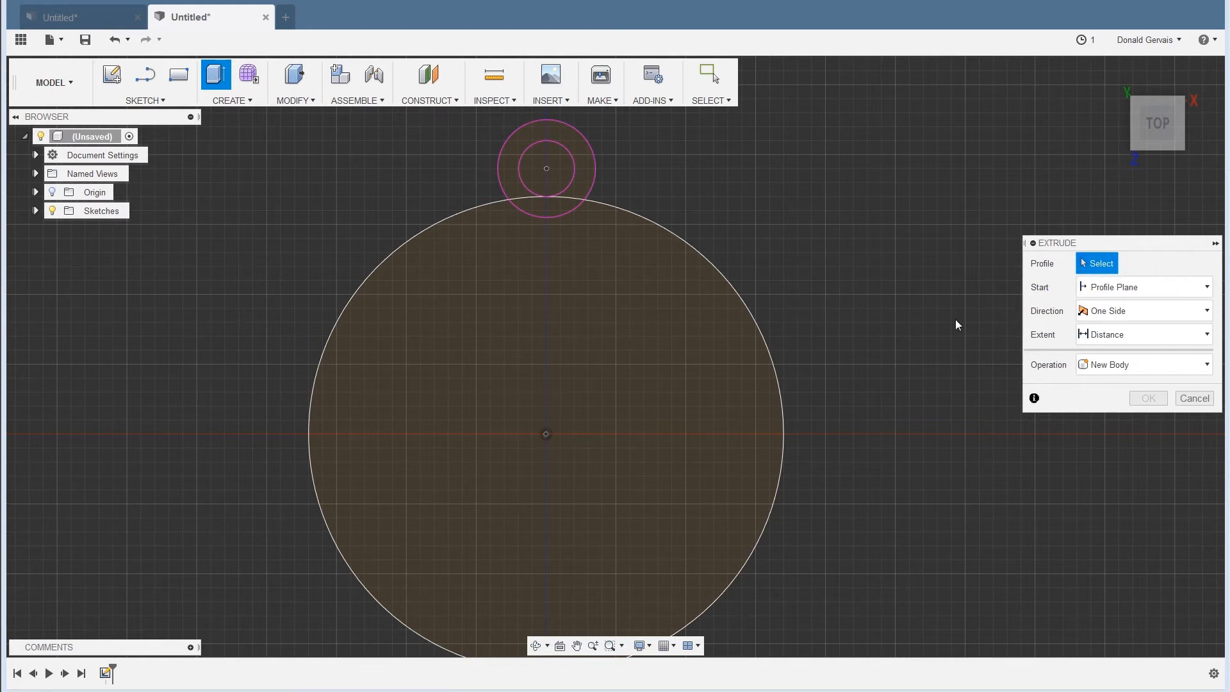
click(625, 410)
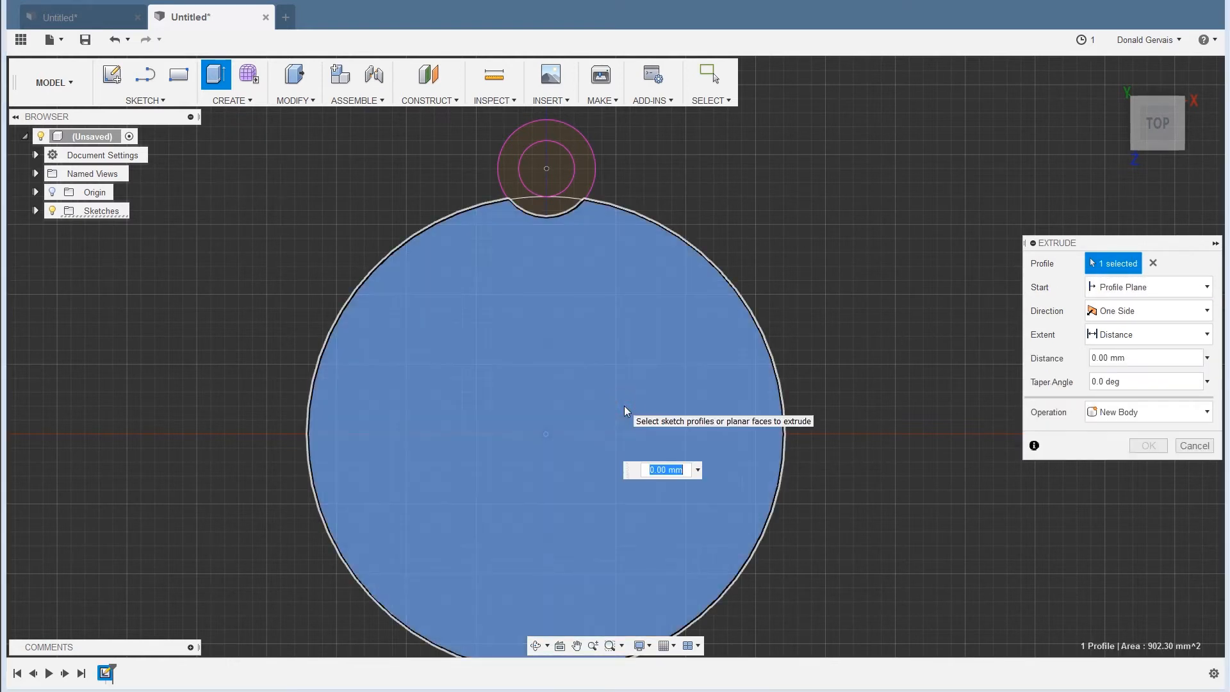
click(556, 207)
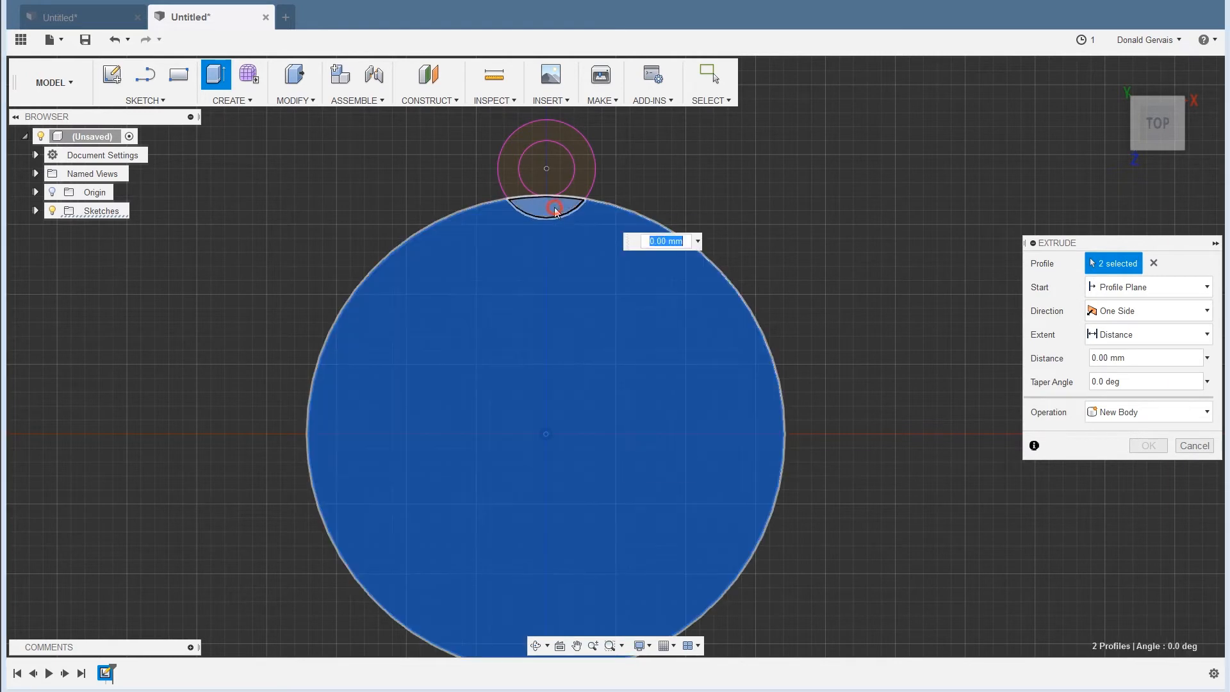
click(587, 184)
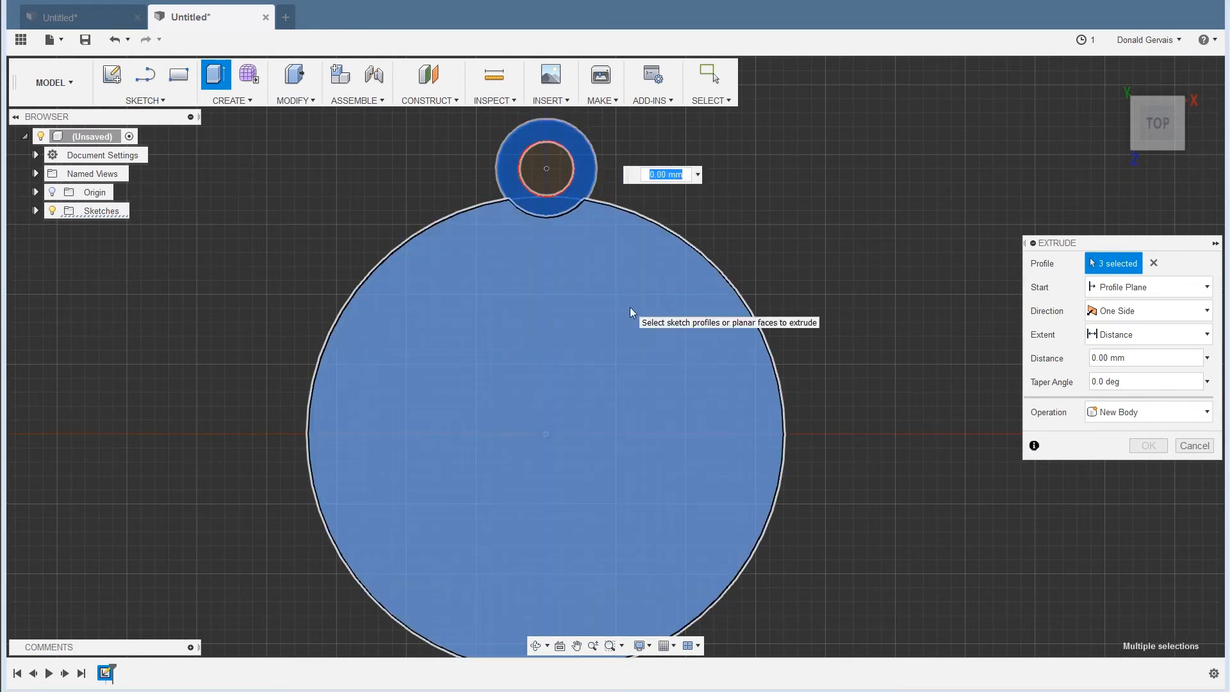
text(2)
key(Return)
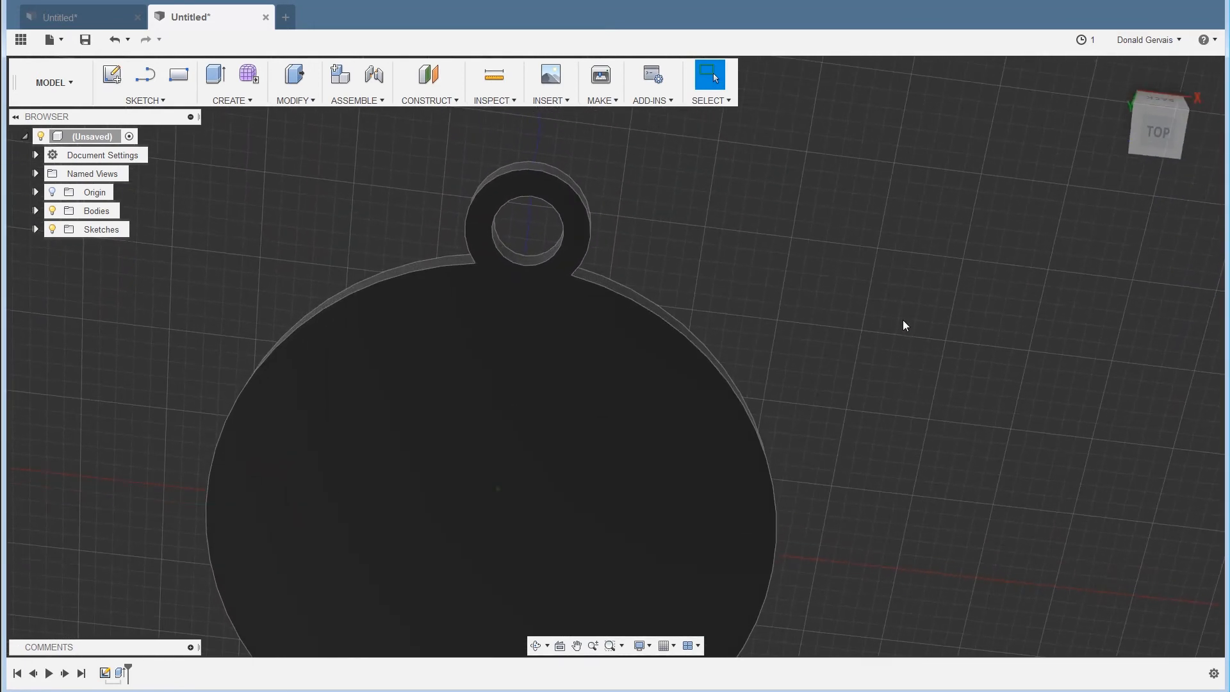
Fillet the short corner edge where the eyelet's right side meets the disc rim with a 4 mm radius.
click(1167, 134)
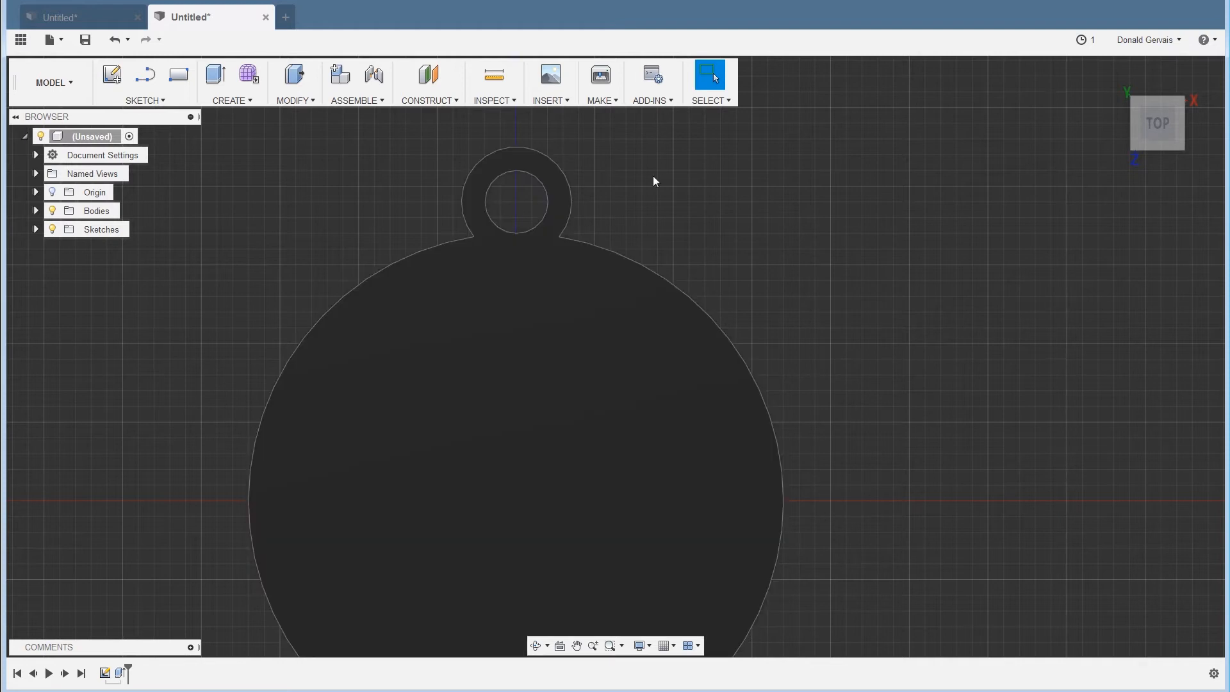
scroll(649, 179, up, 2)
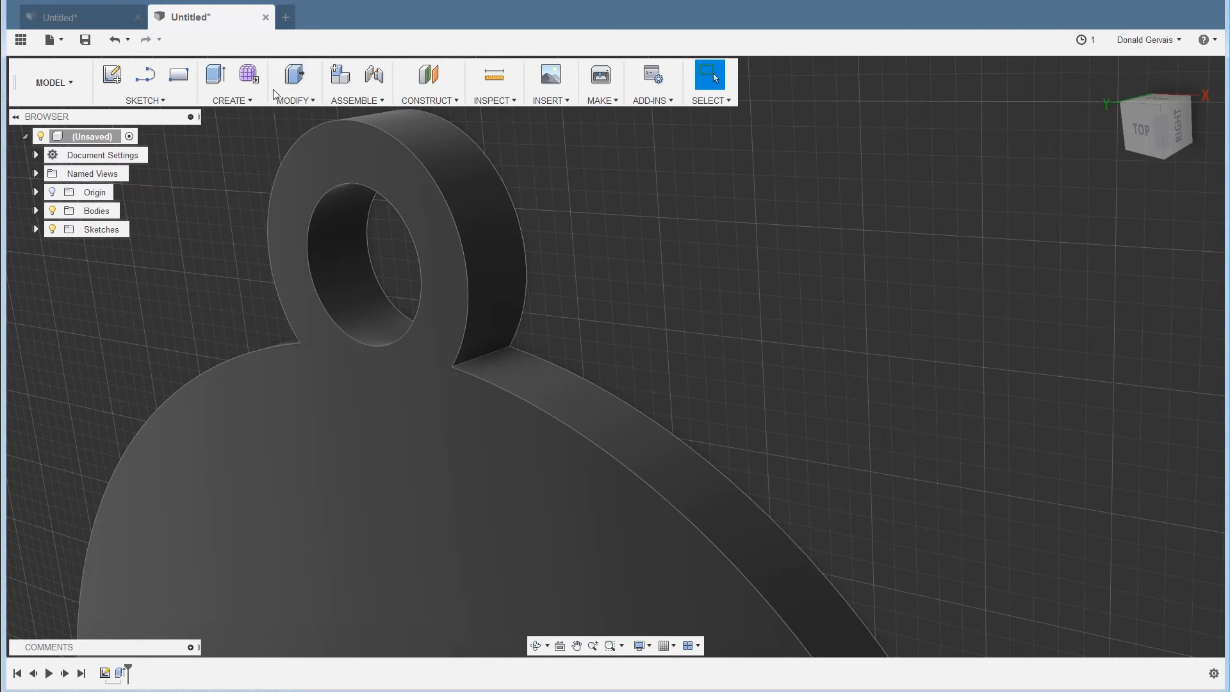
click(286, 102)
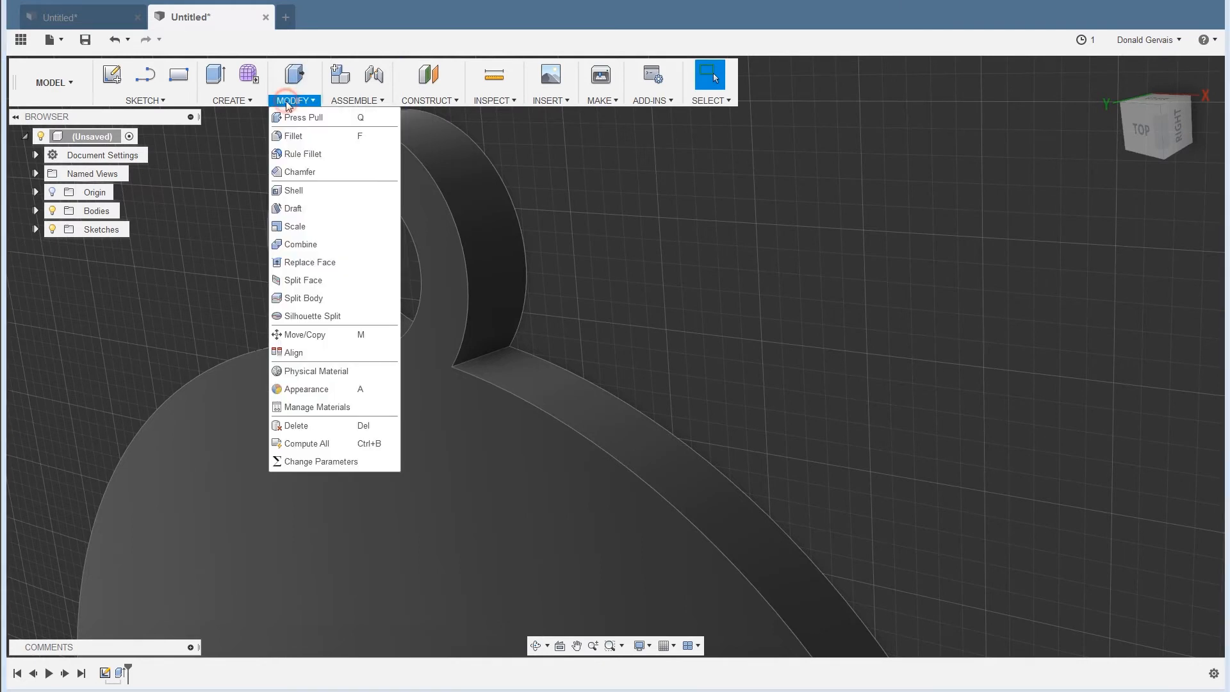
click(305, 136)
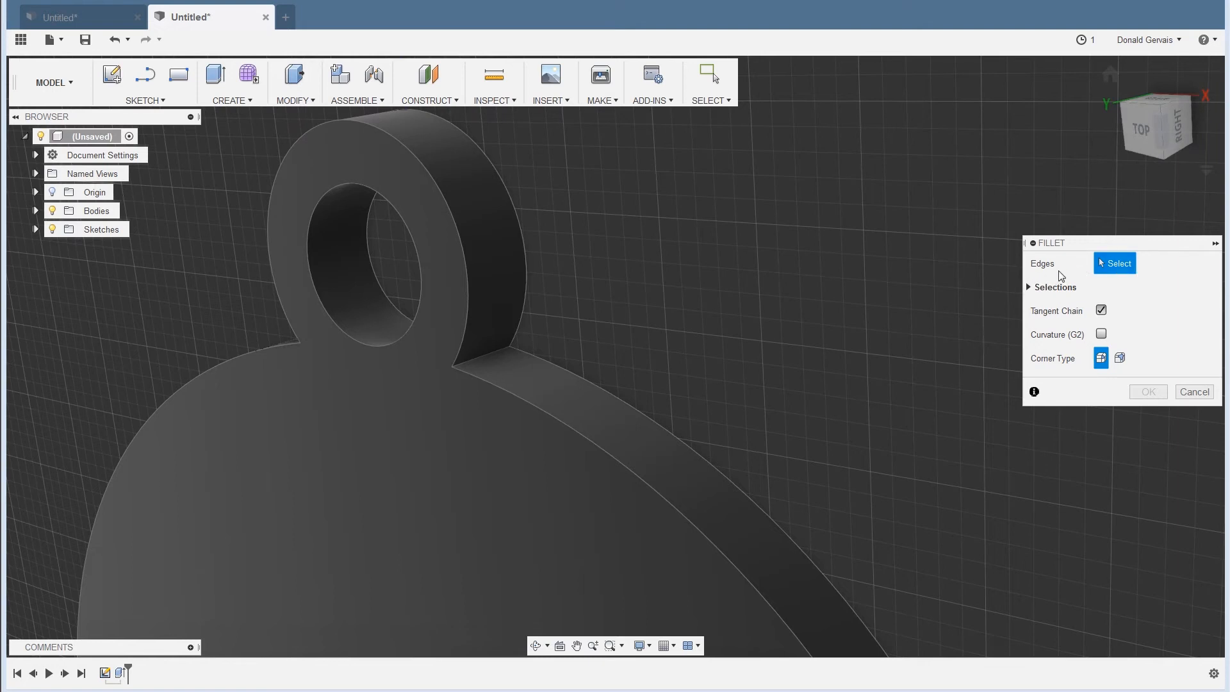
click(489, 352)
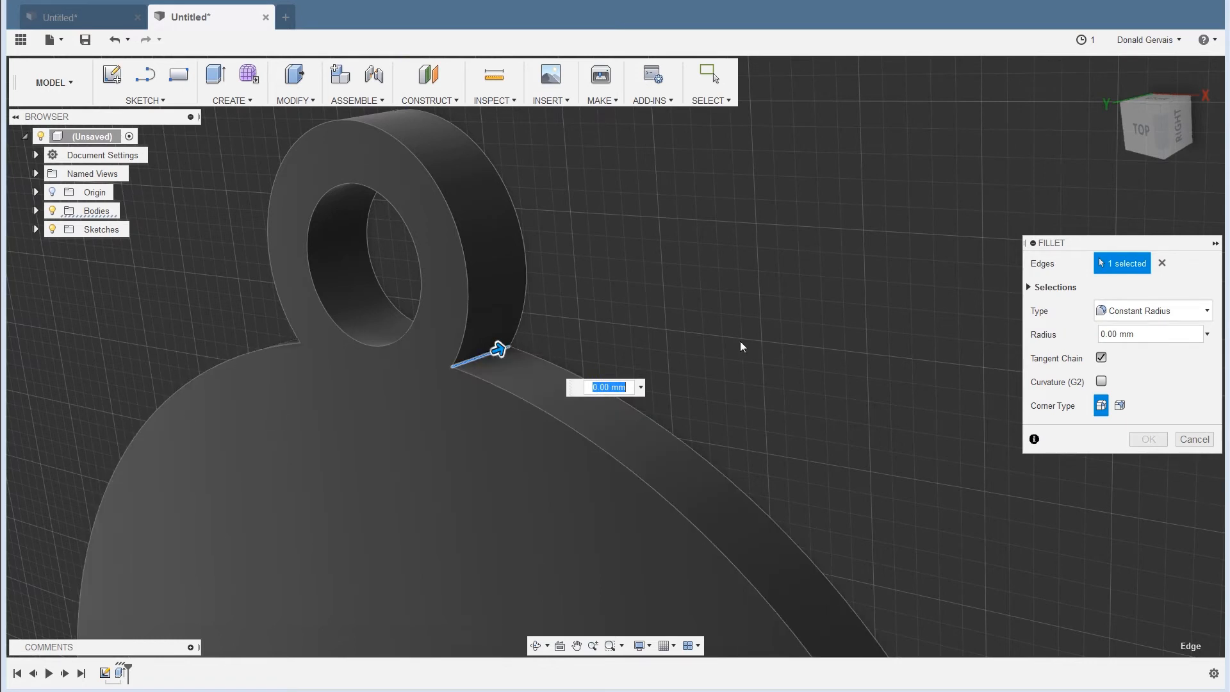
text(4)
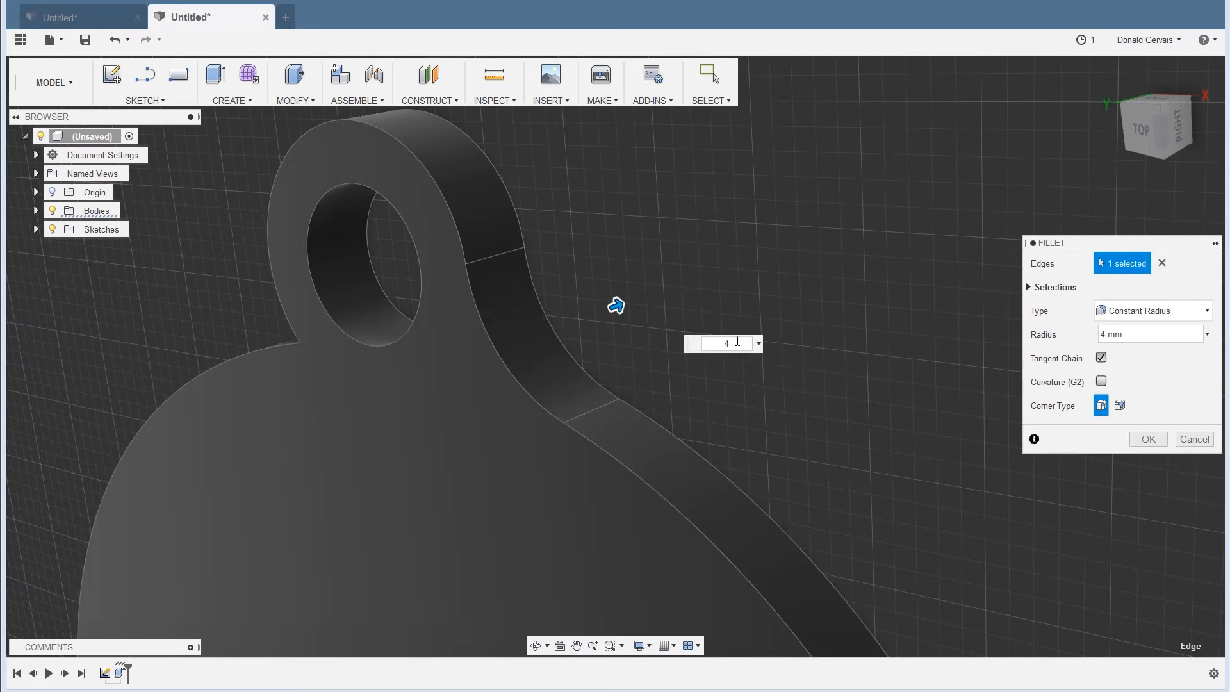
key(Return)
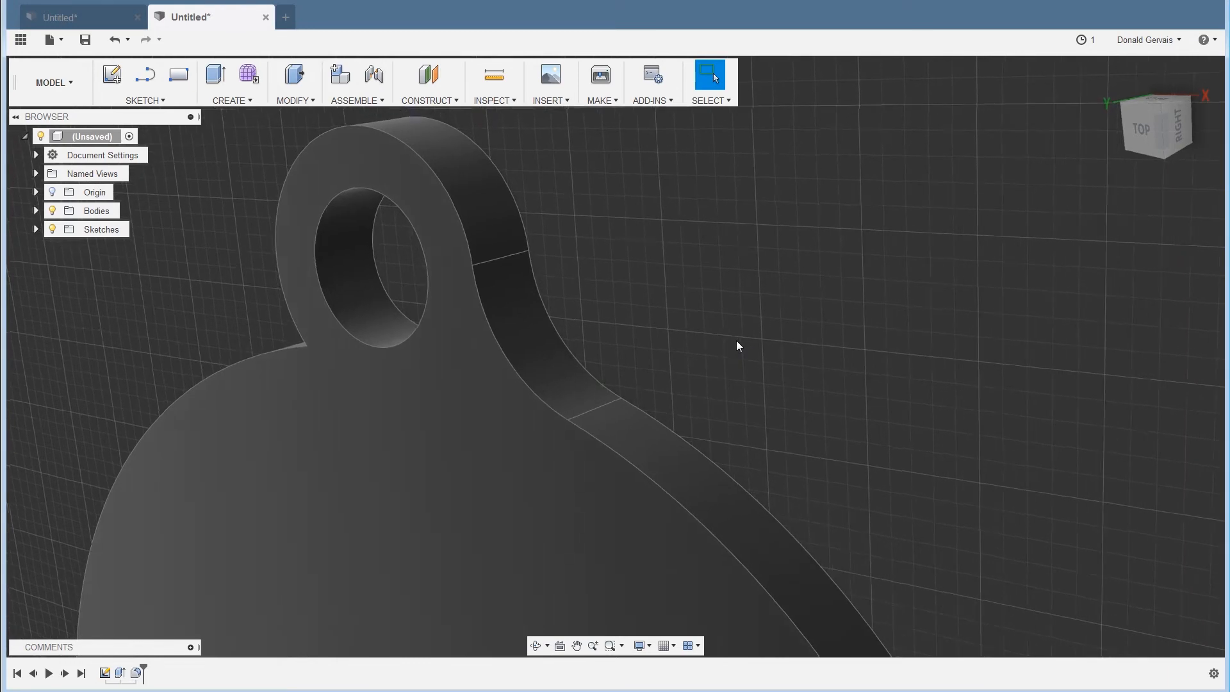
Fillet the matching corner edge on the eyelet's left side with a 4 mm radius.
click(1157, 128)
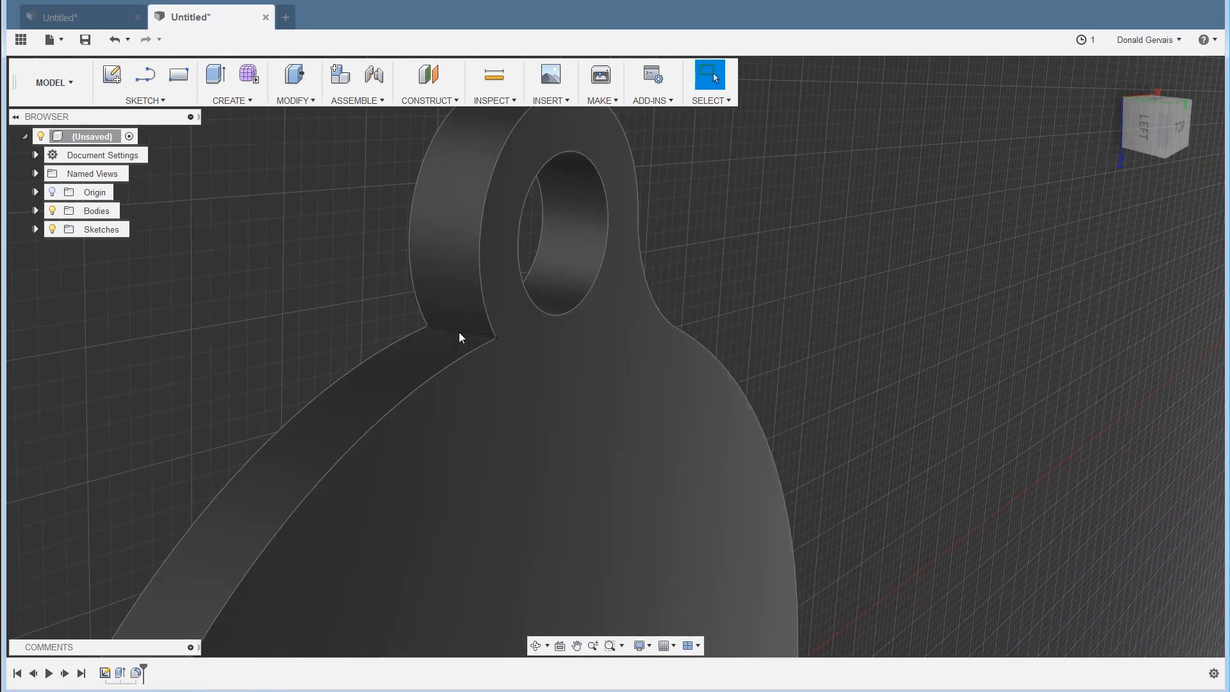
click(461, 333)
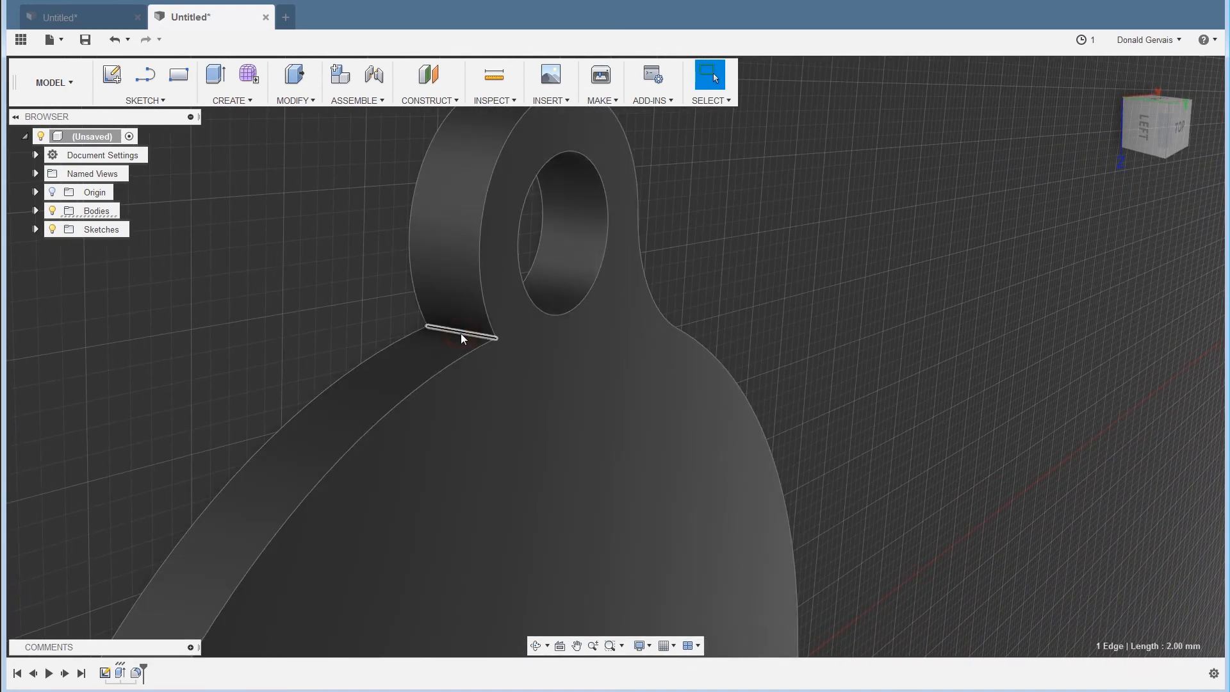
click(292, 101)
click(291, 136)
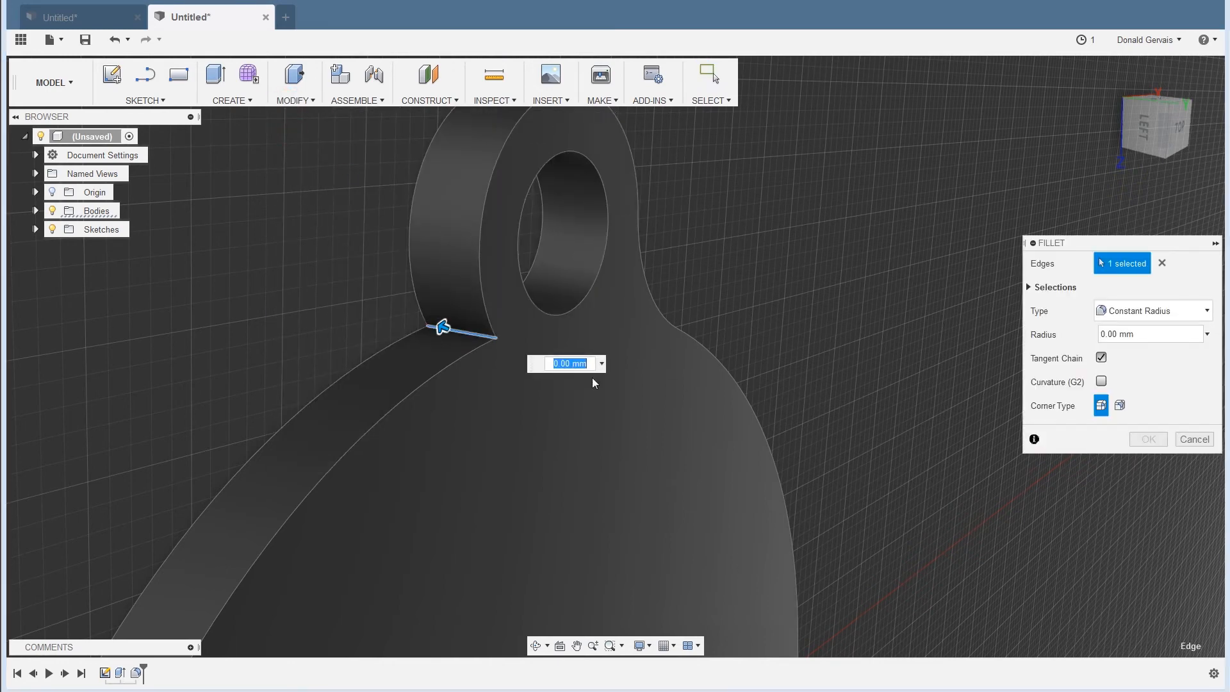
shift+middle_drag(593, 383, 555, 431)
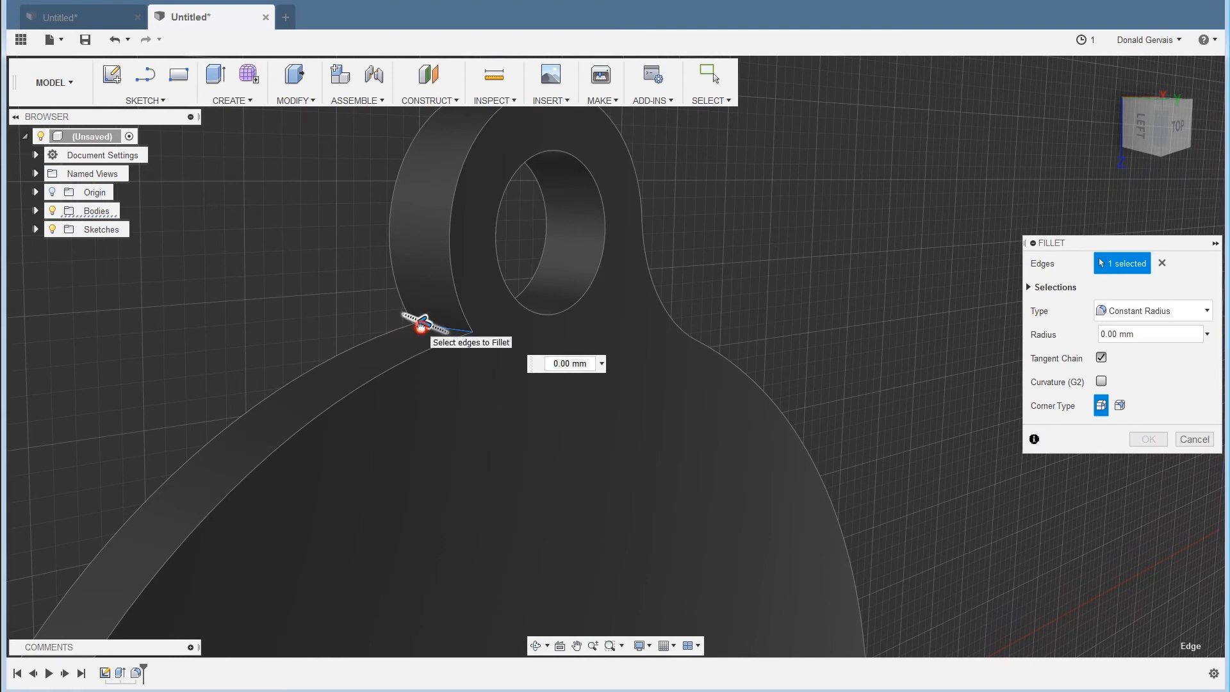
drag(412, 325, 298, 269)
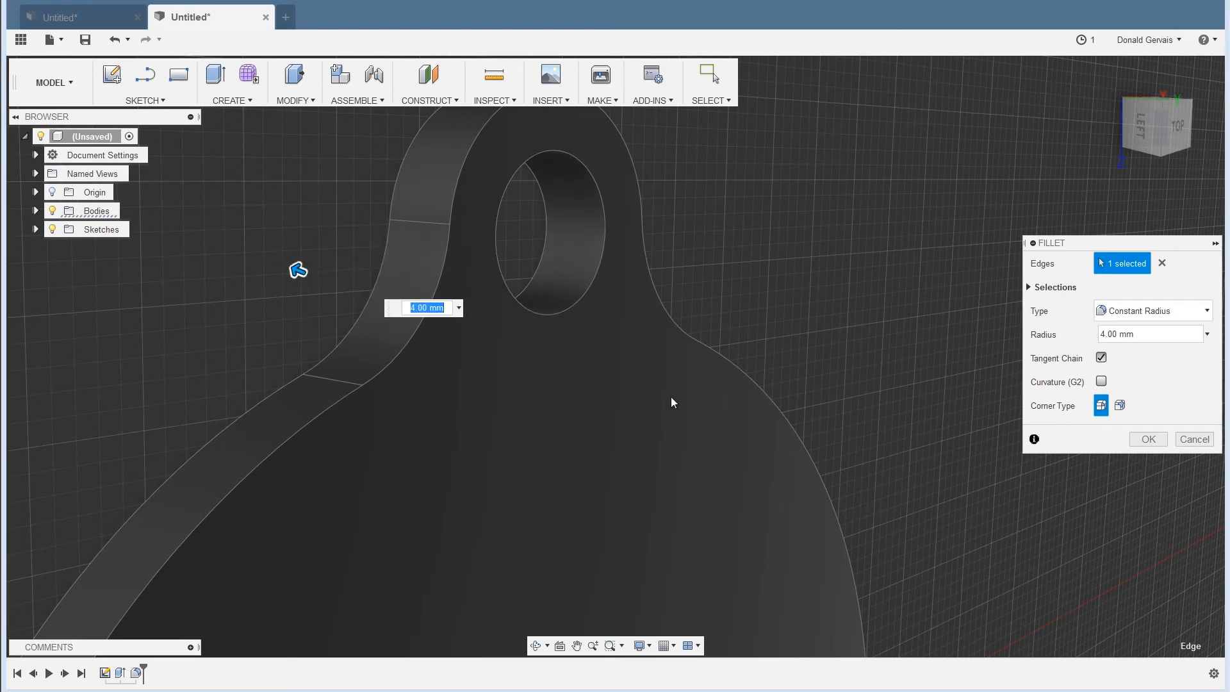
key(Return)
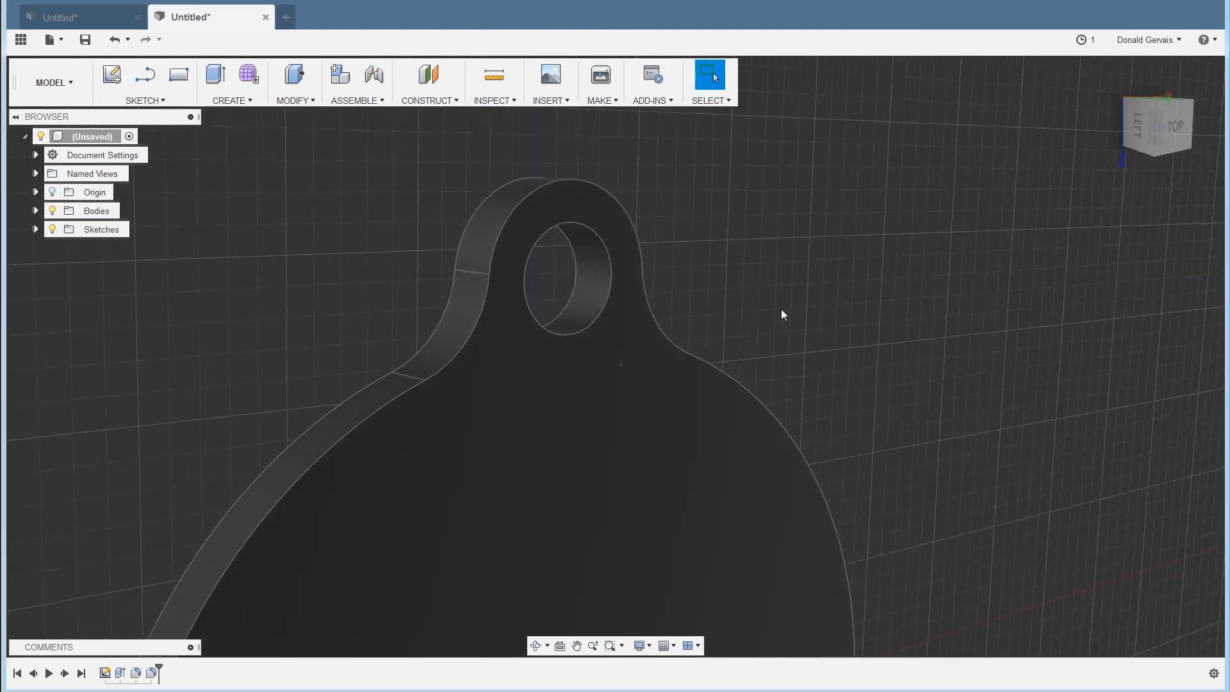
Start a sketch on the tag's top face and draw a center-diameter circle from the origin out to the disc's outer edge.
click(1152, 132)
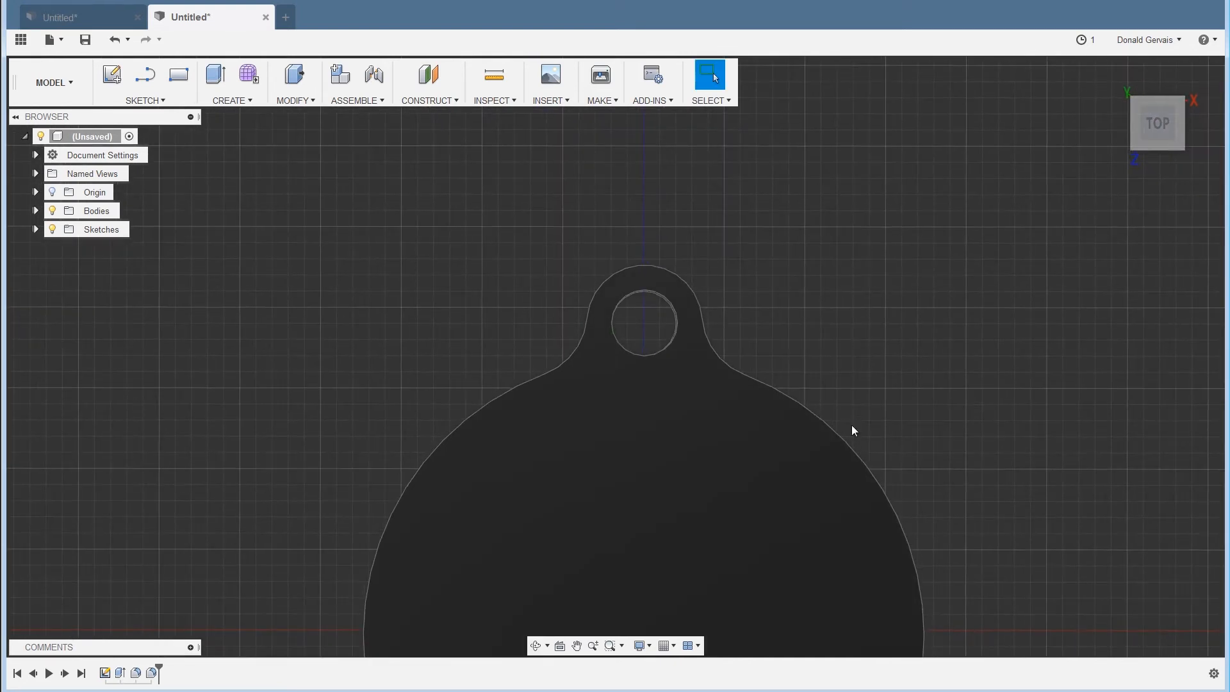
scroll(864, 443, down, 4)
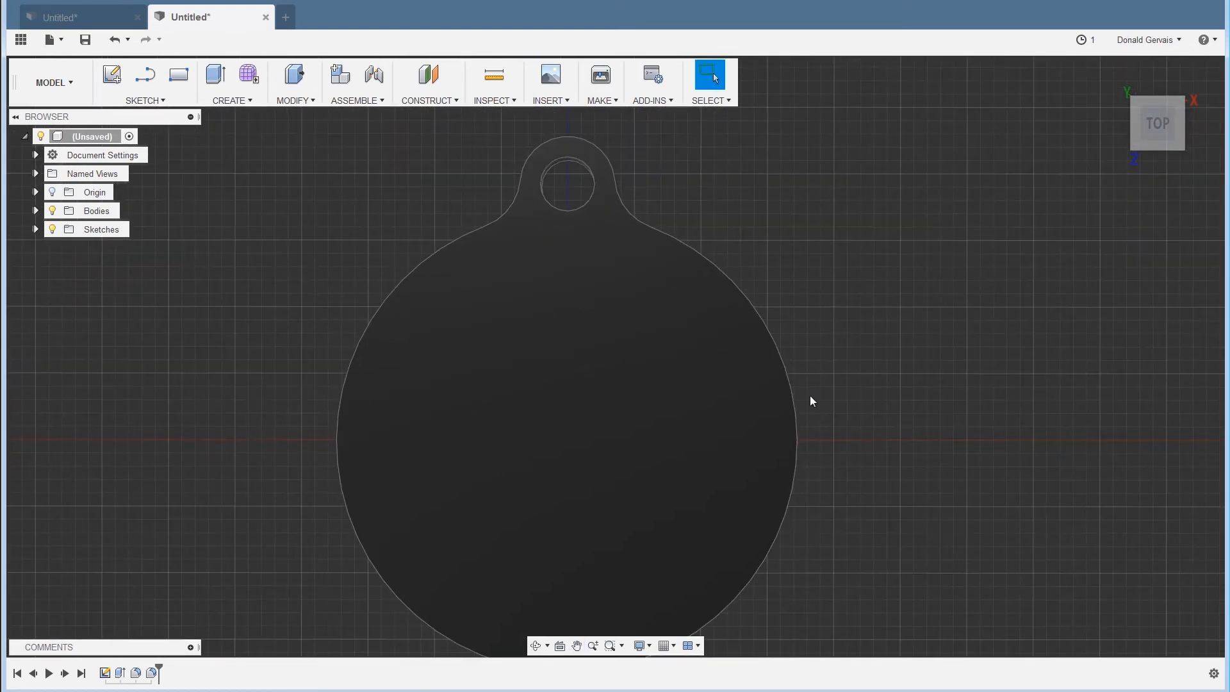
middle_drag(810, 397, 765, 371)
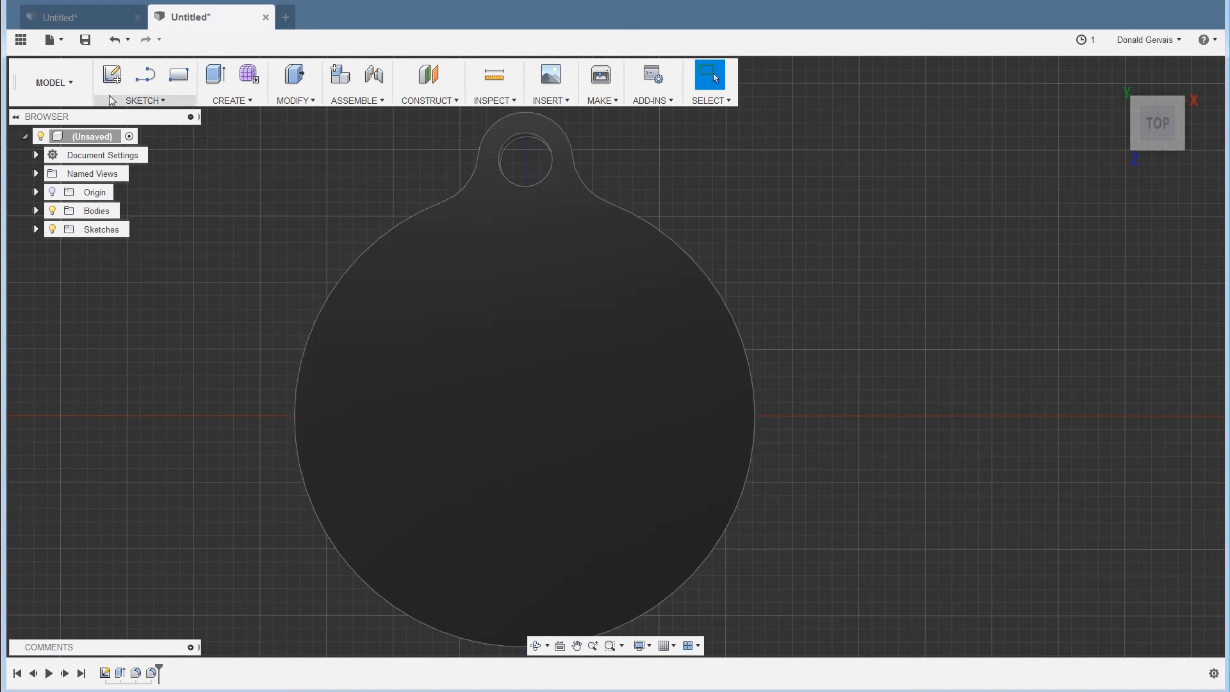
click(142, 100)
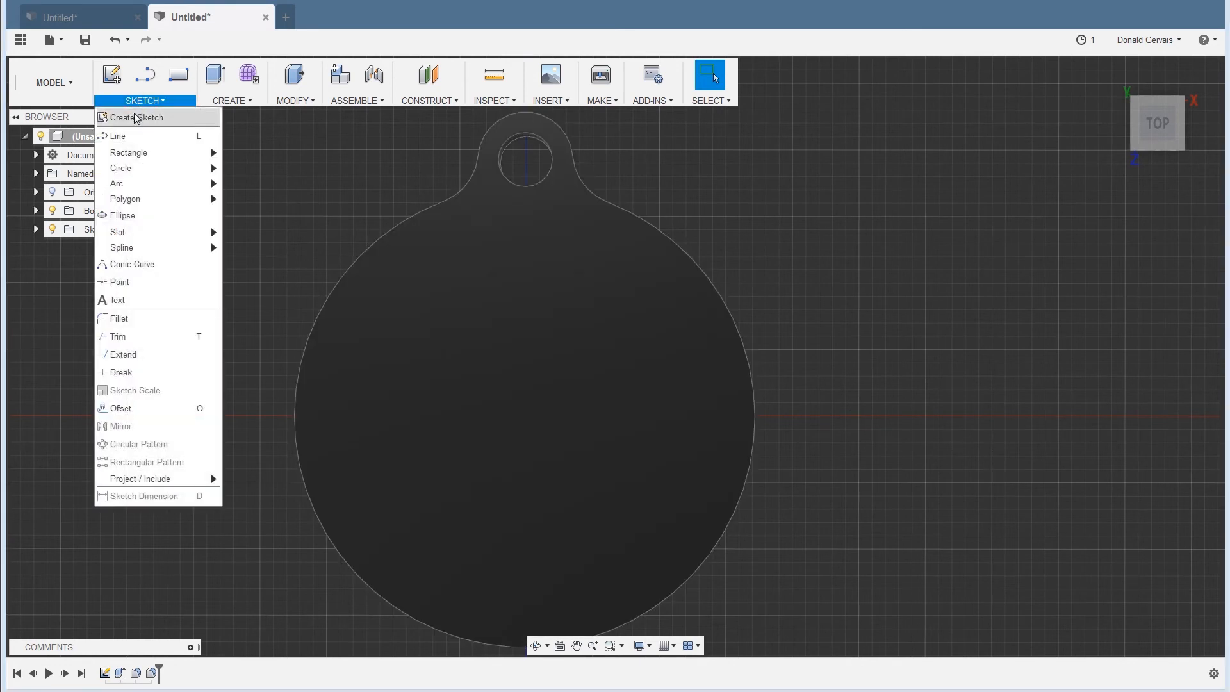
mouse_move(149, 169)
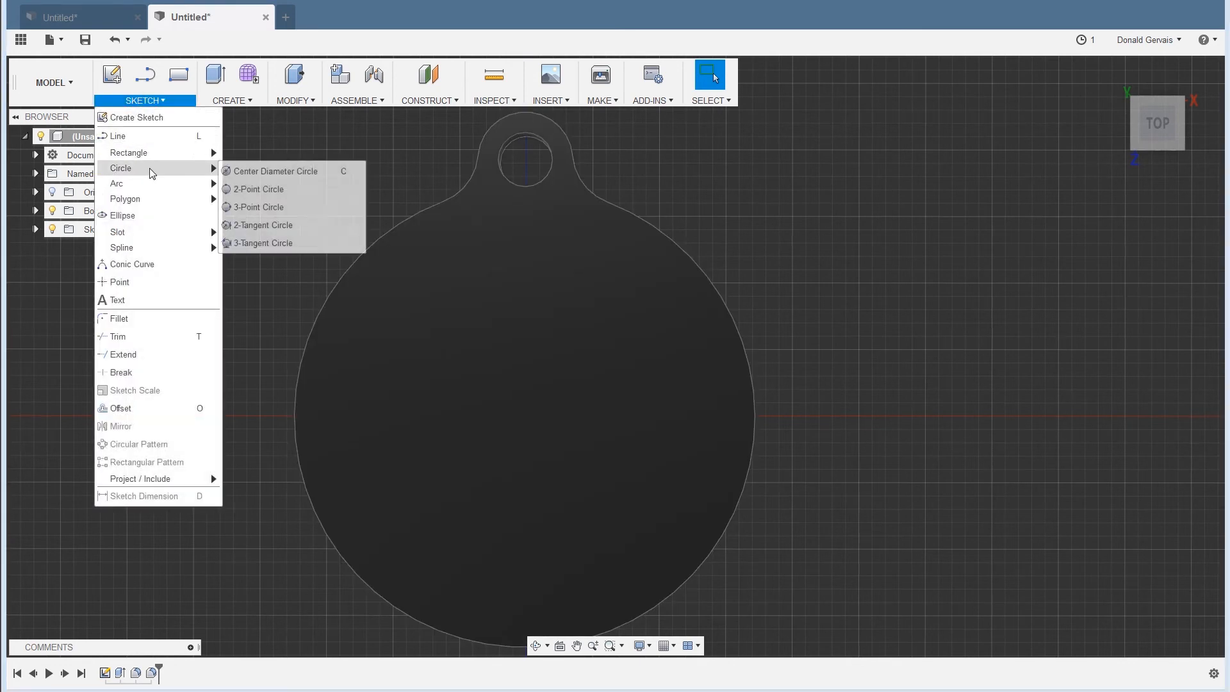
click(290, 172)
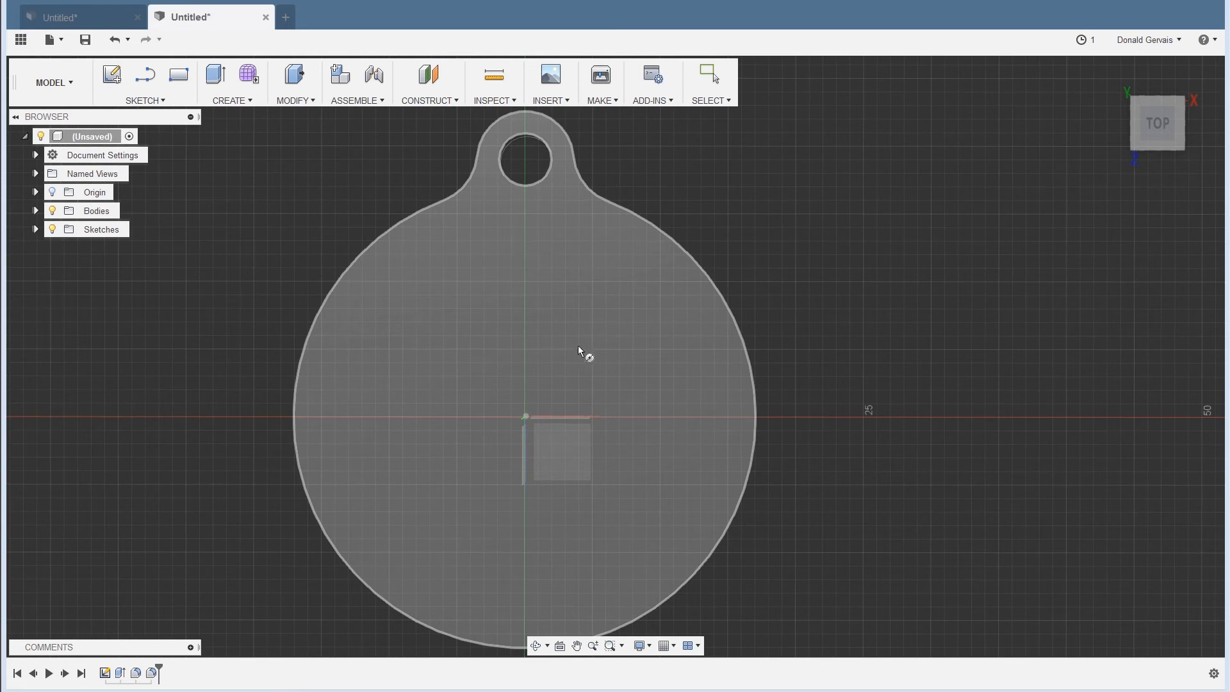
click(586, 301)
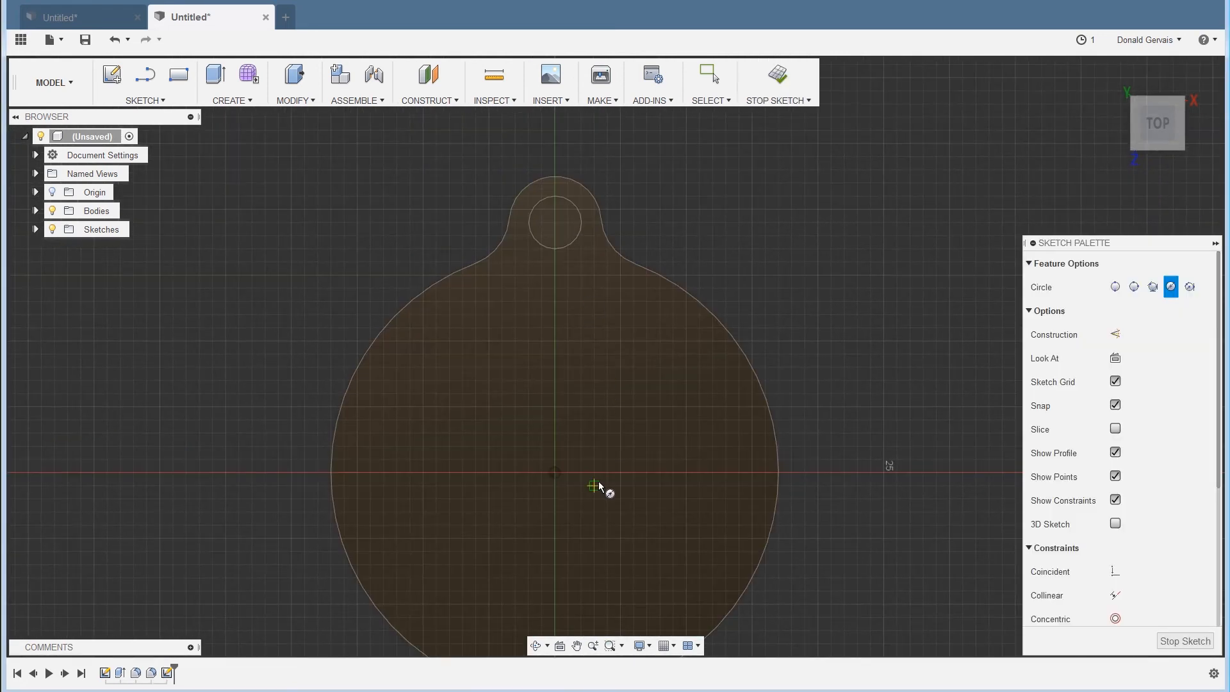
scroll(599, 482, up, 2)
scroll(599, 482, down, 2)
middle_drag(604, 459, 544, 398)
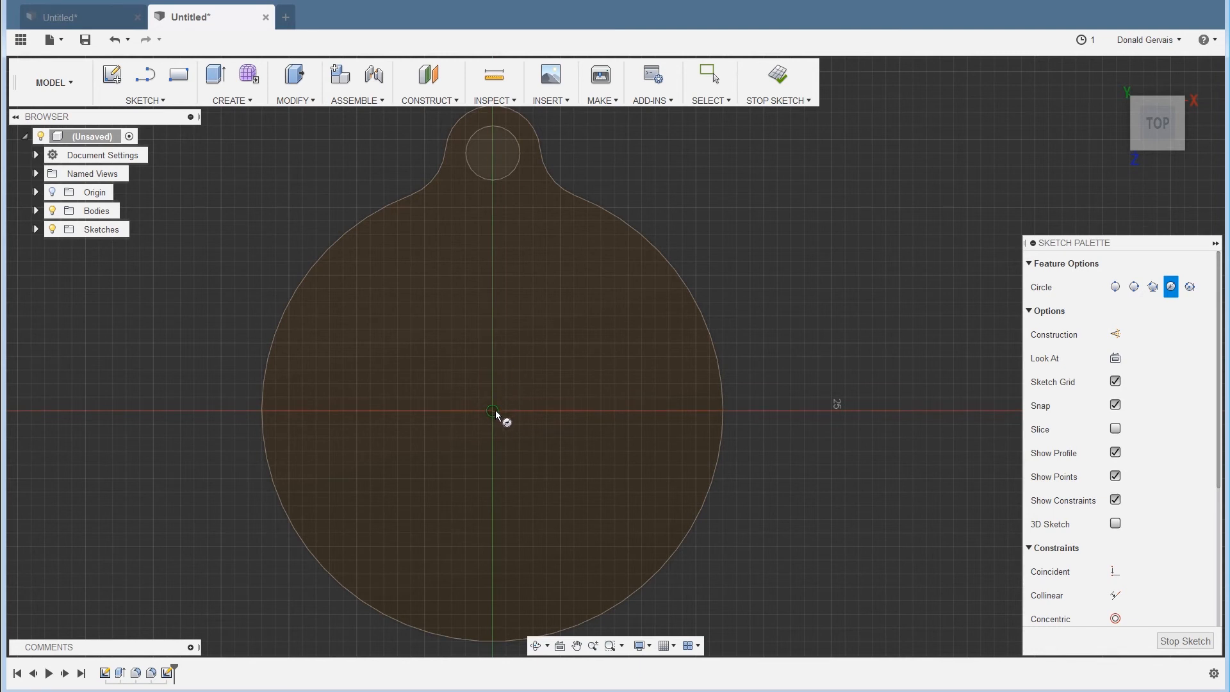
click(495, 412)
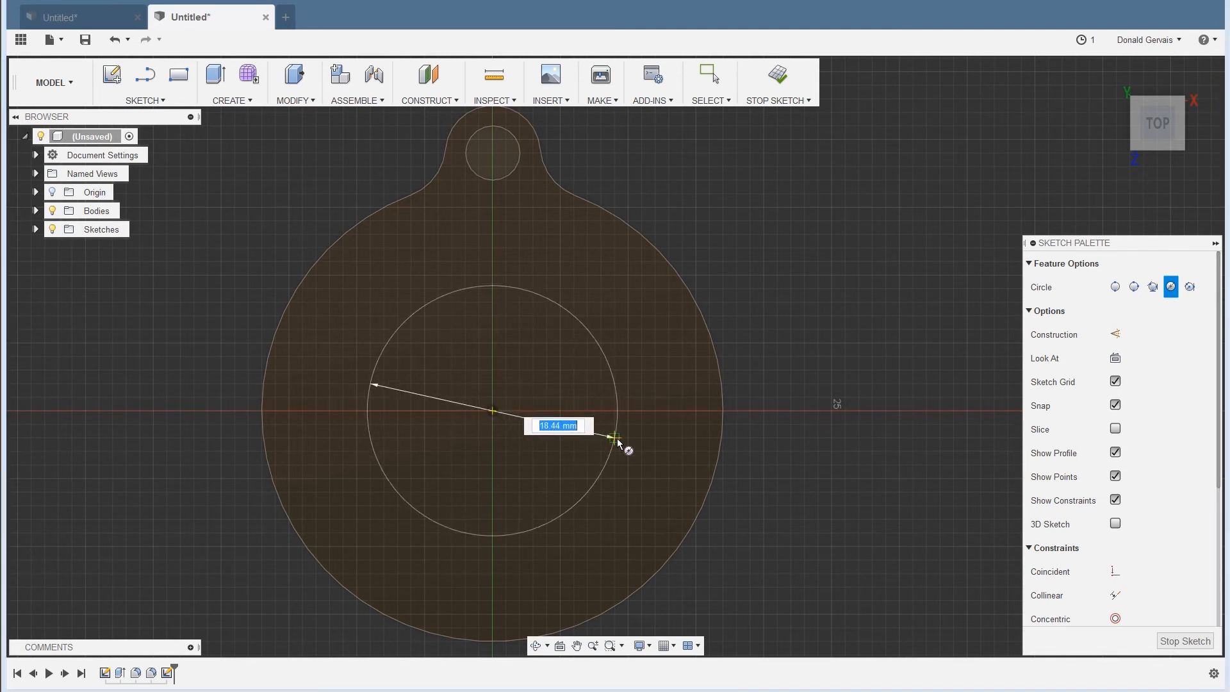
click(719, 467)
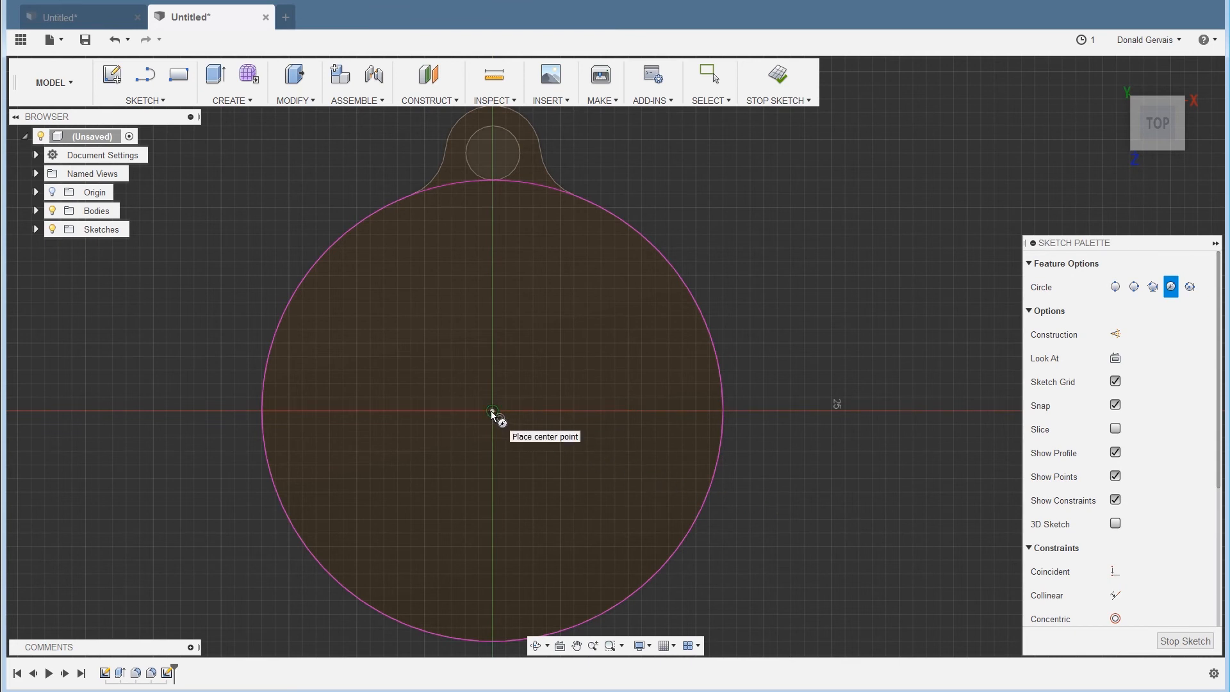
Sketch a 31 mm diameter circle inside the outer circle, sharing its center point.
click(492, 412)
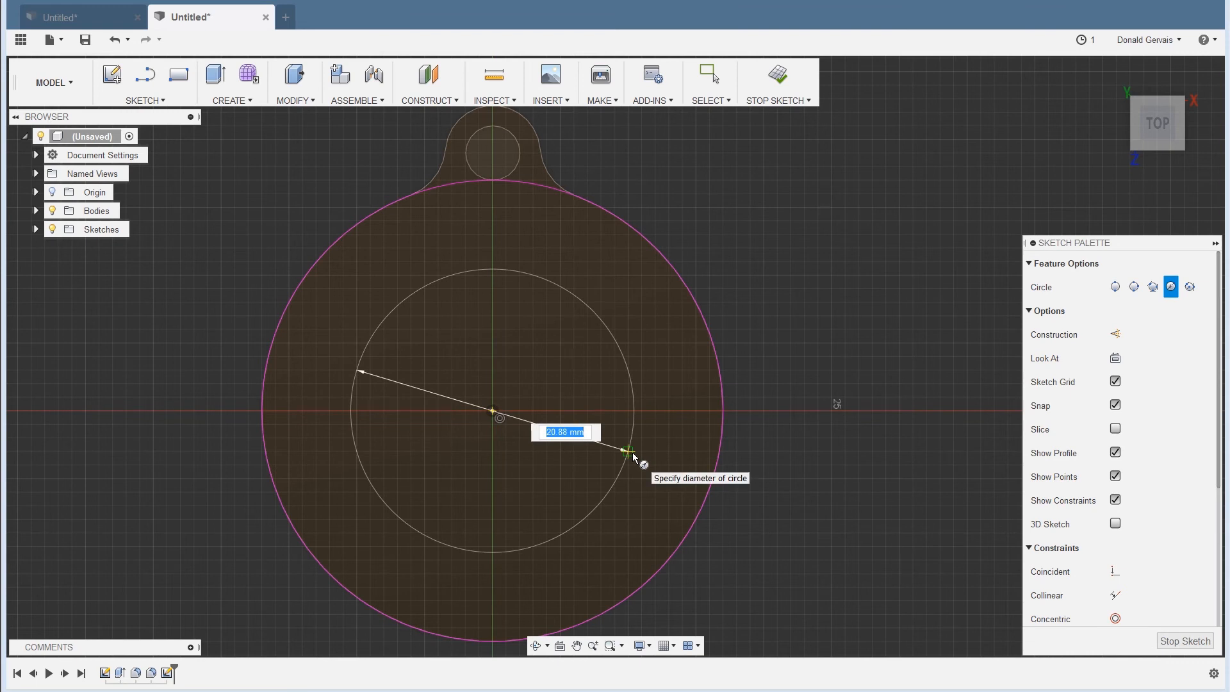
text(31)
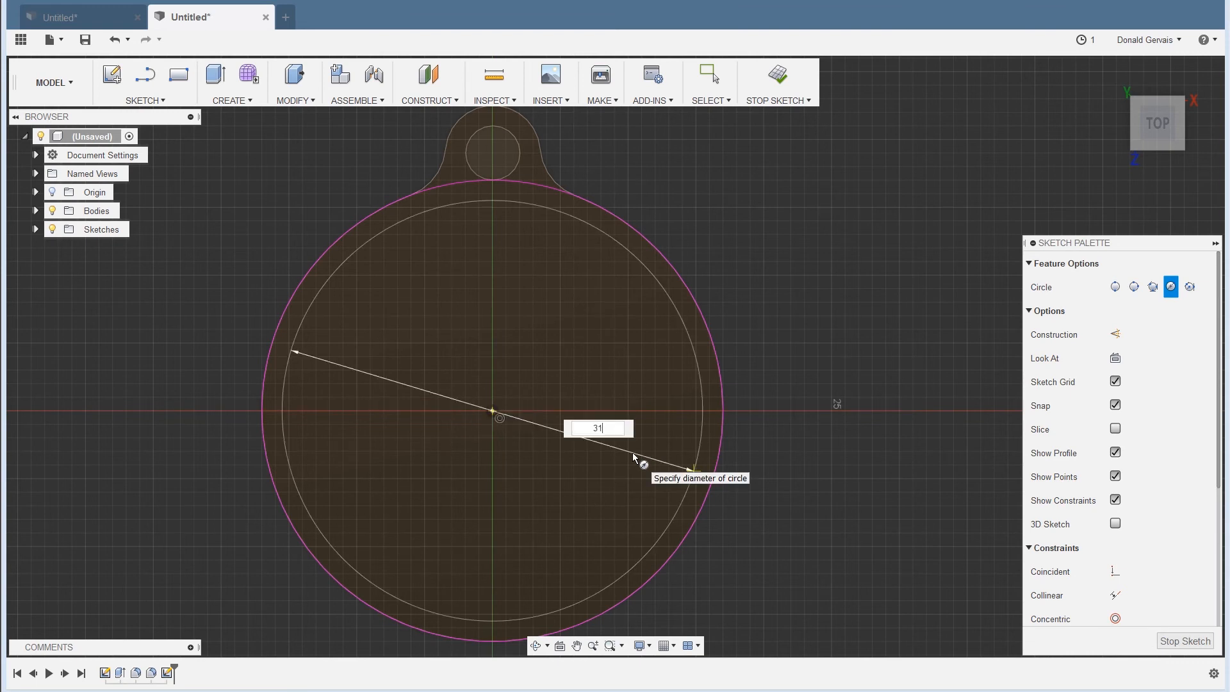
key(Tab)
click(650, 288)
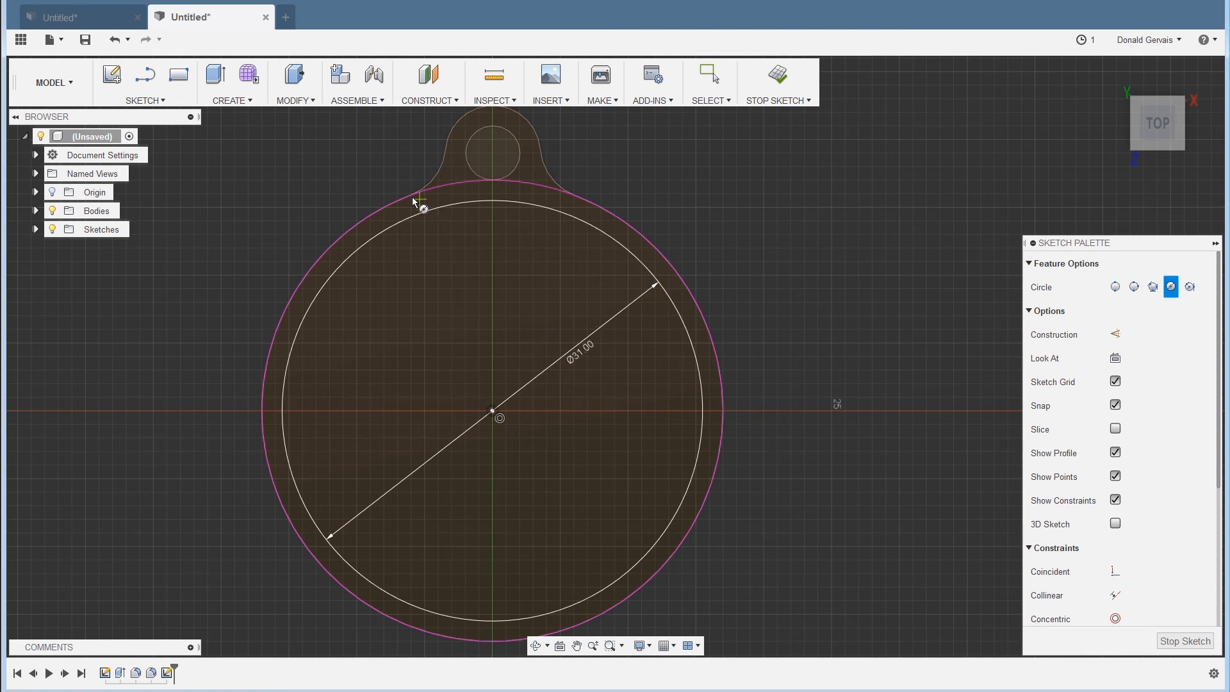
Extrude the narrow ring between the two circles 2 mm, joined to the tag as a raised rim.
click(216, 76)
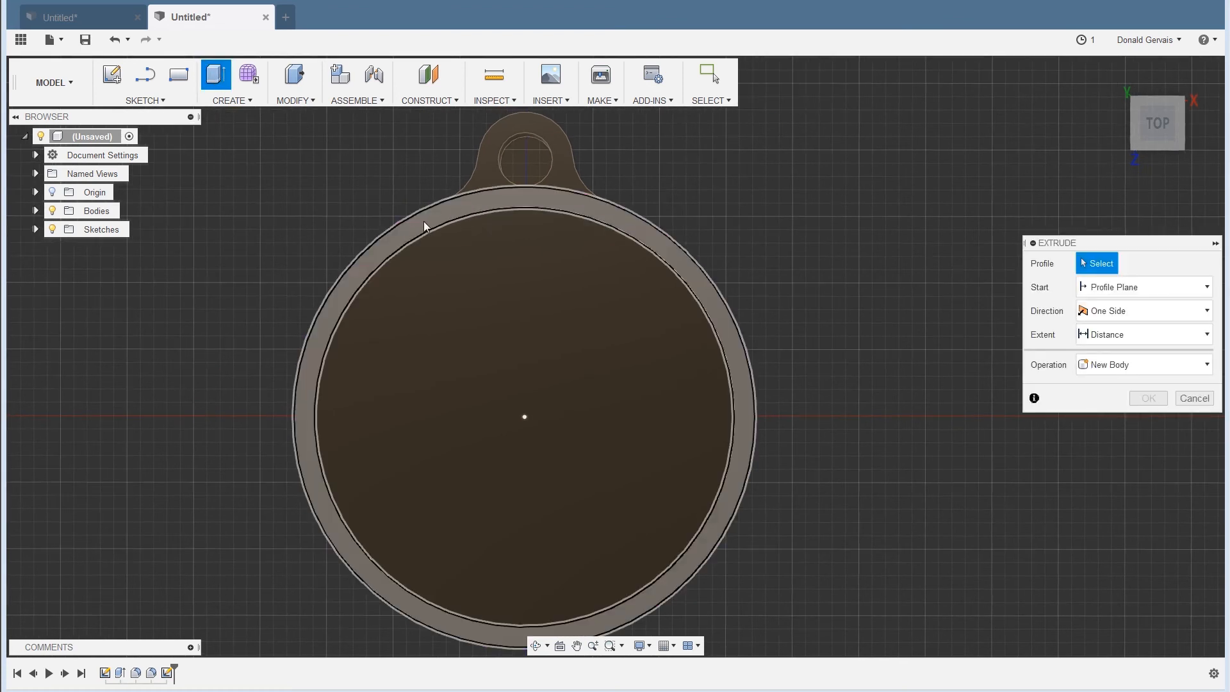
click(425, 221)
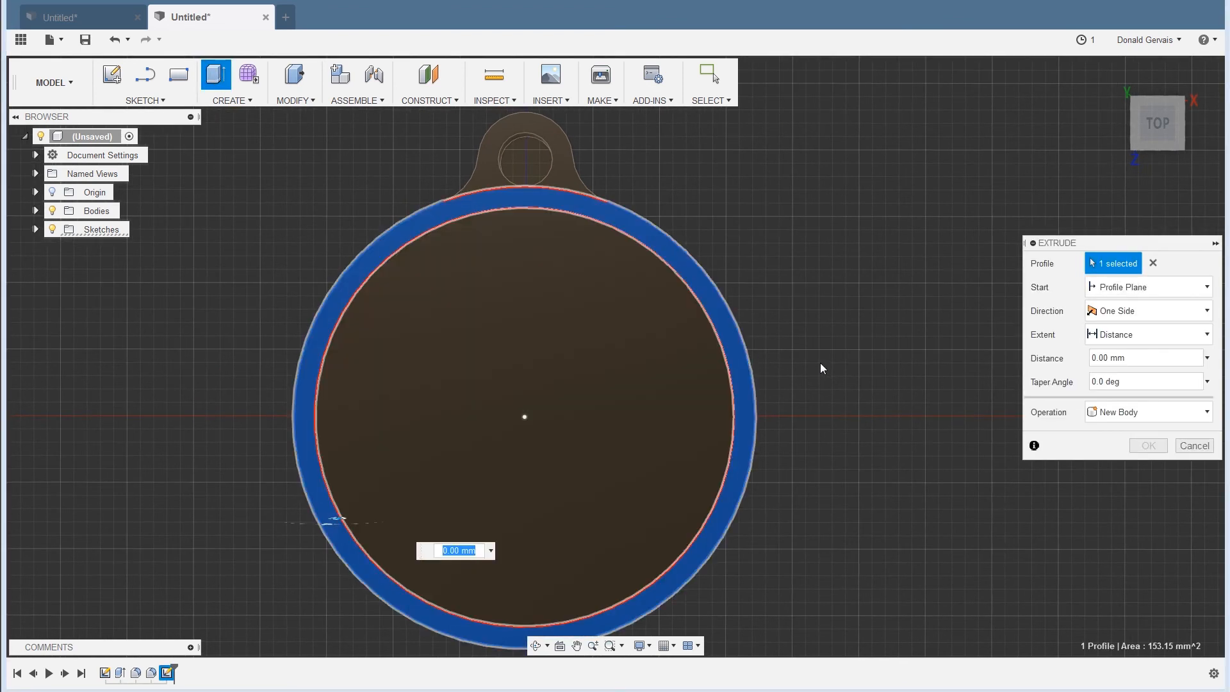
text(2)
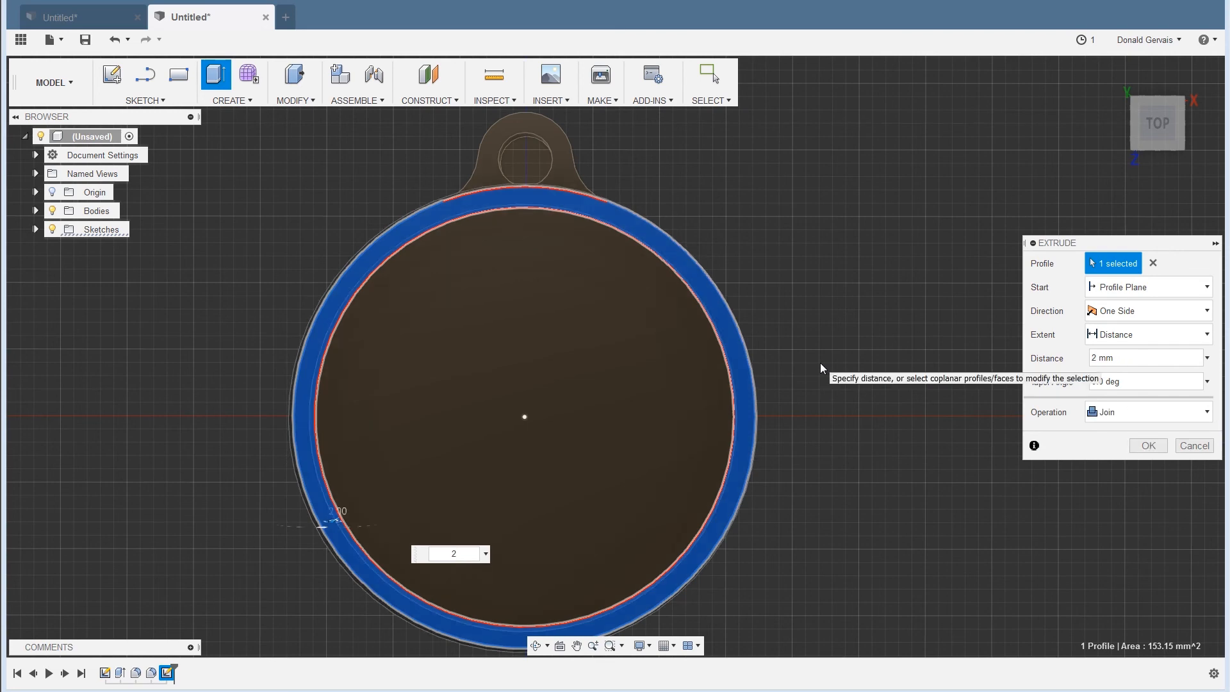
key(Return)
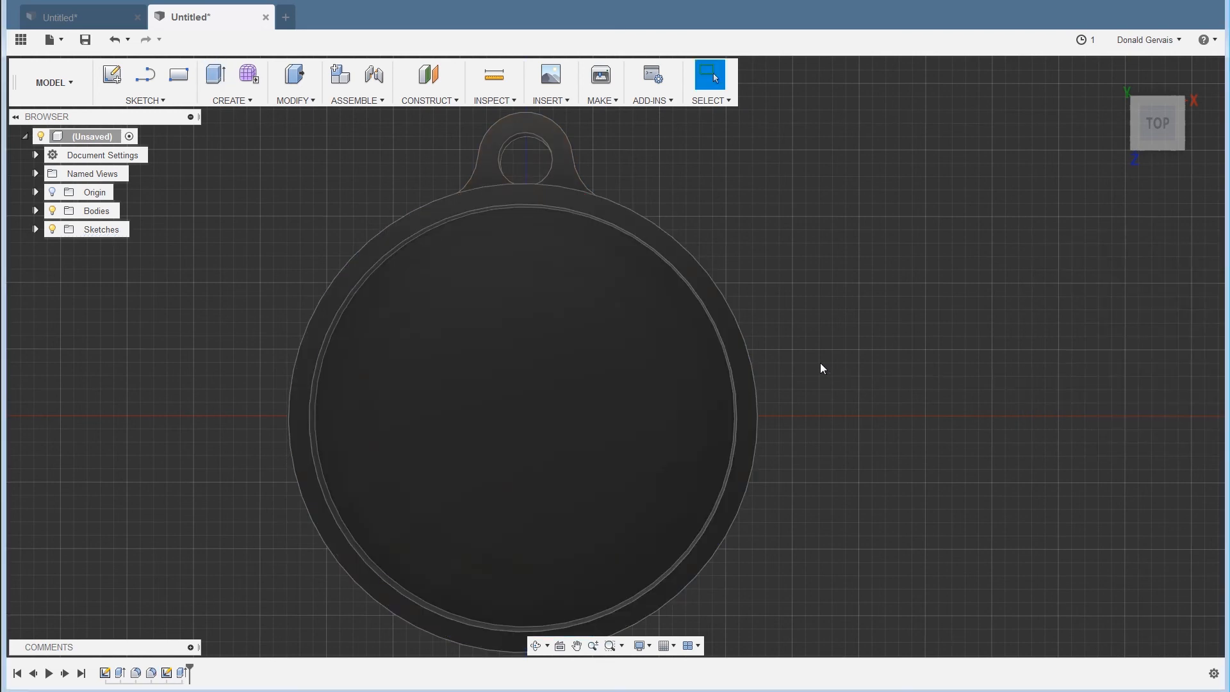
shift+middle_drag(913, 357, 910, 371)
shift+middle_drag(908, 366, 920, 367)
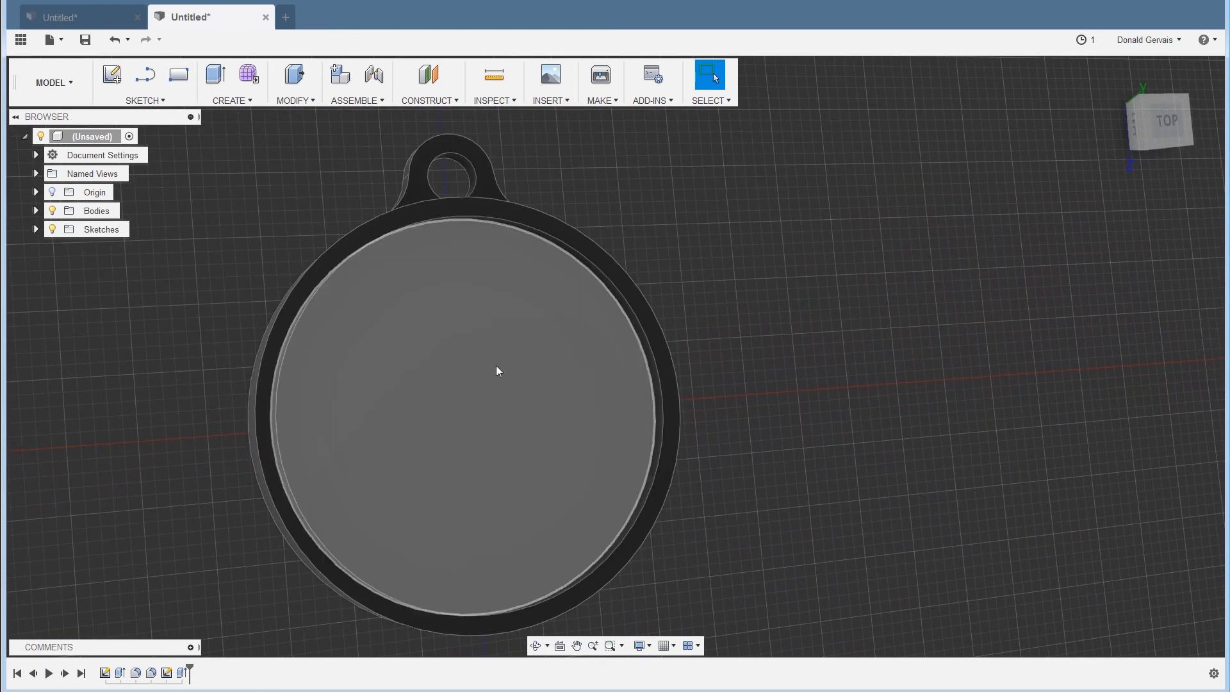
click(1162, 121)
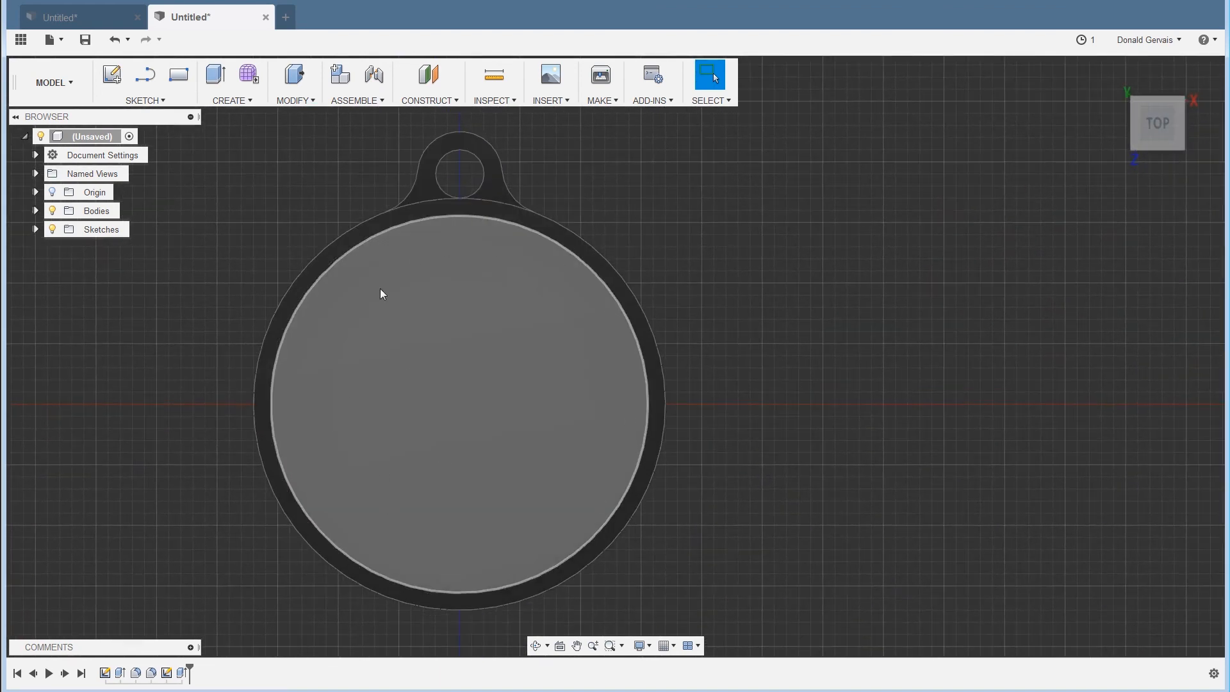